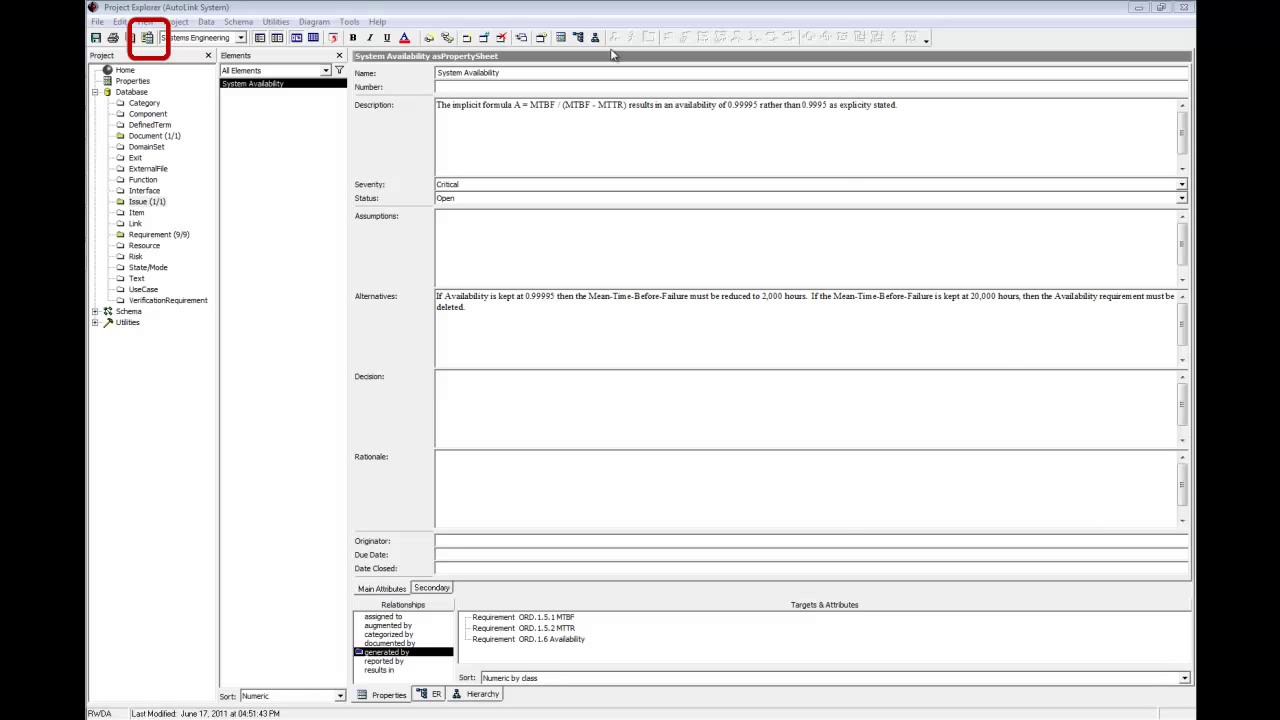
- Open the Element Extractor and load the AutoLinkSourceDocument Word file from the CORE 7 Data\Samples folder
click(147, 38)
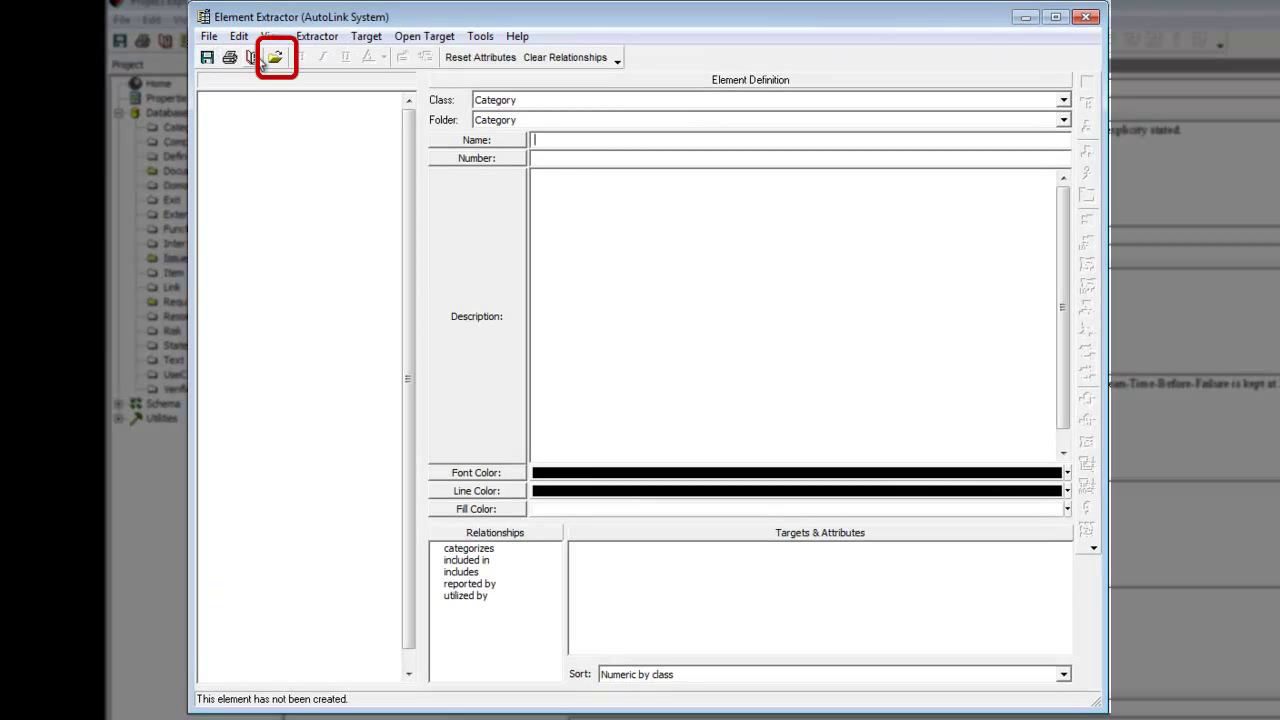
click(270, 58)
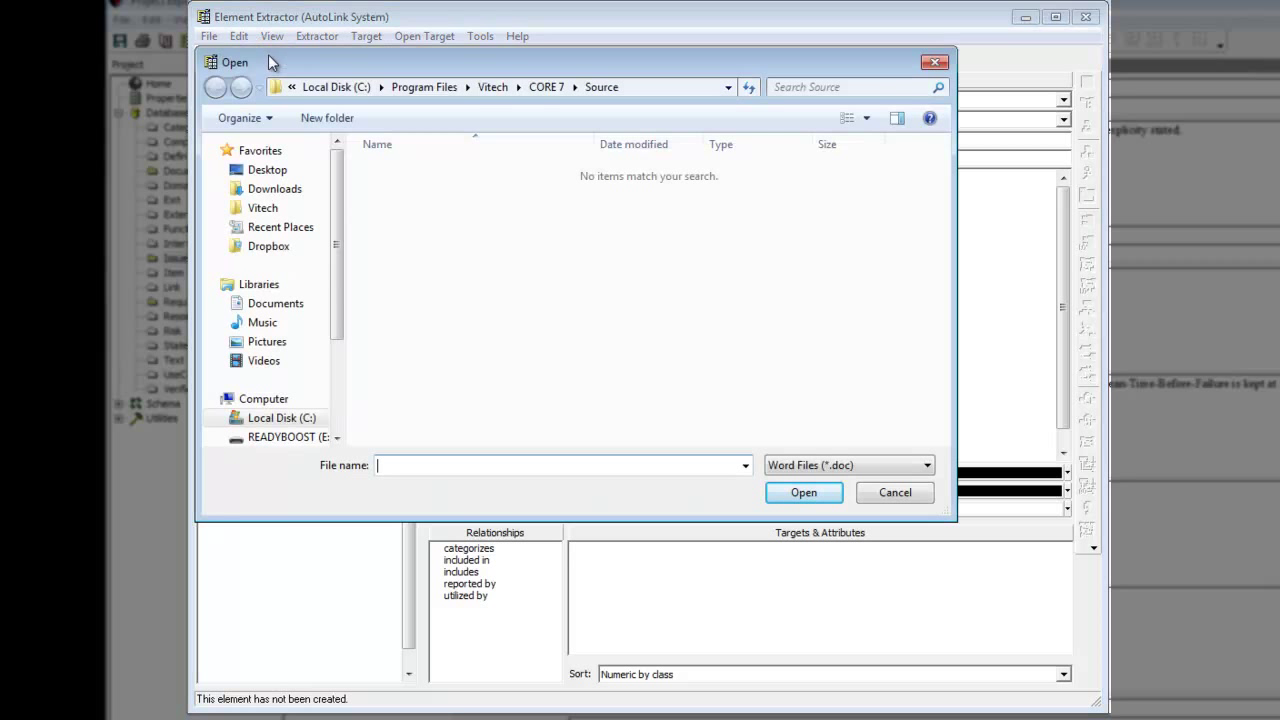
click(517, 90)
click(511, 115)
double_click(405, 208)
double_click(418, 194)
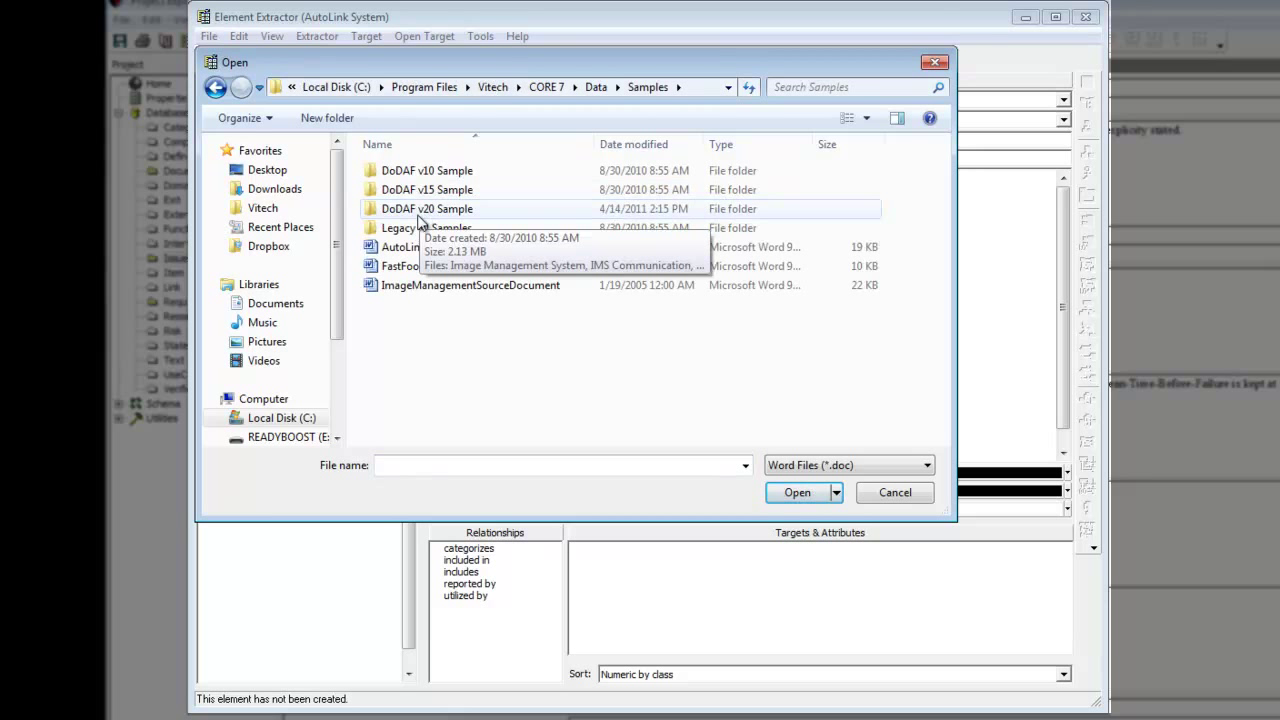
click(420, 248)
double_click(420, 248)
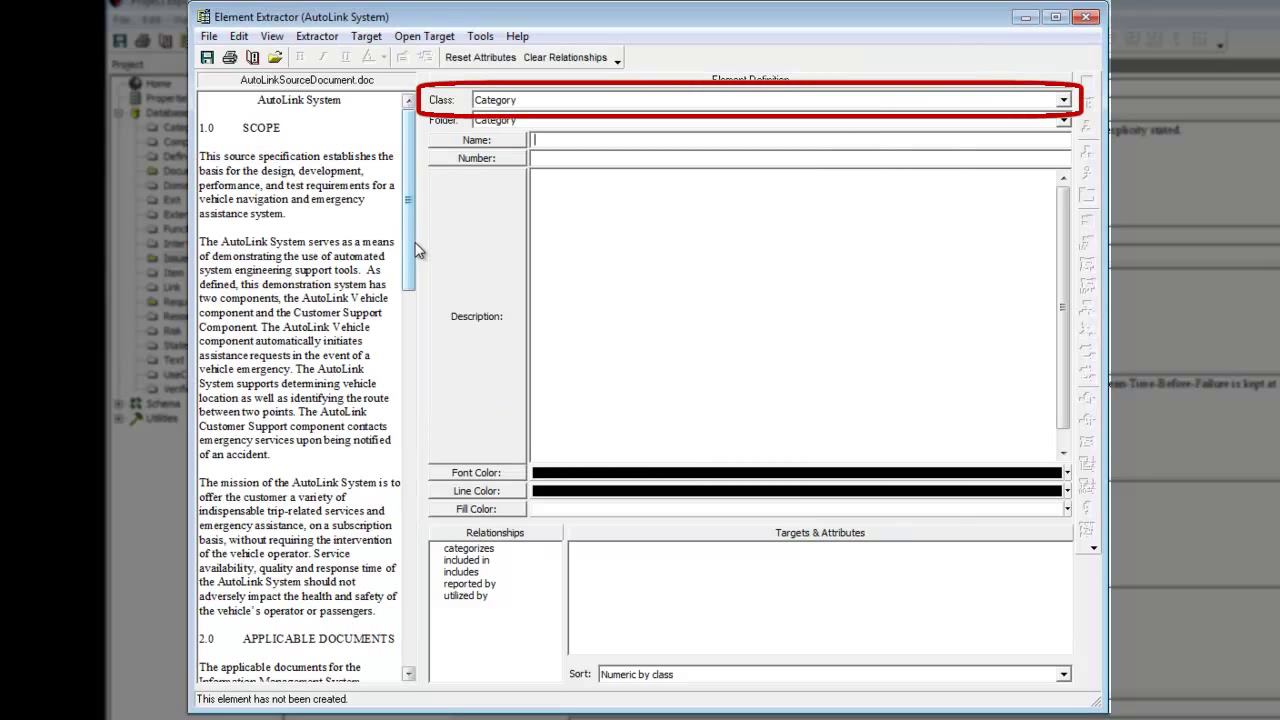
- Define a Component element in the extractor with the name AutoLink System and the number SYS.1
click(525, 108)
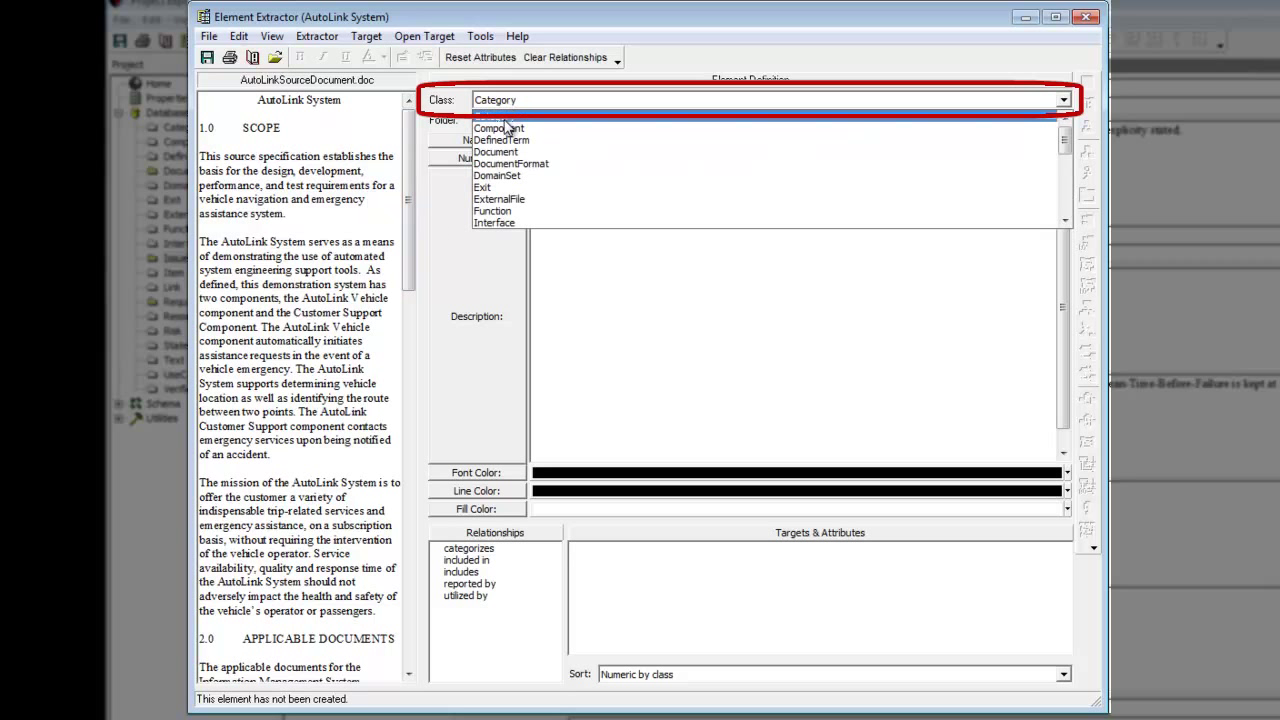
click(504, 128)
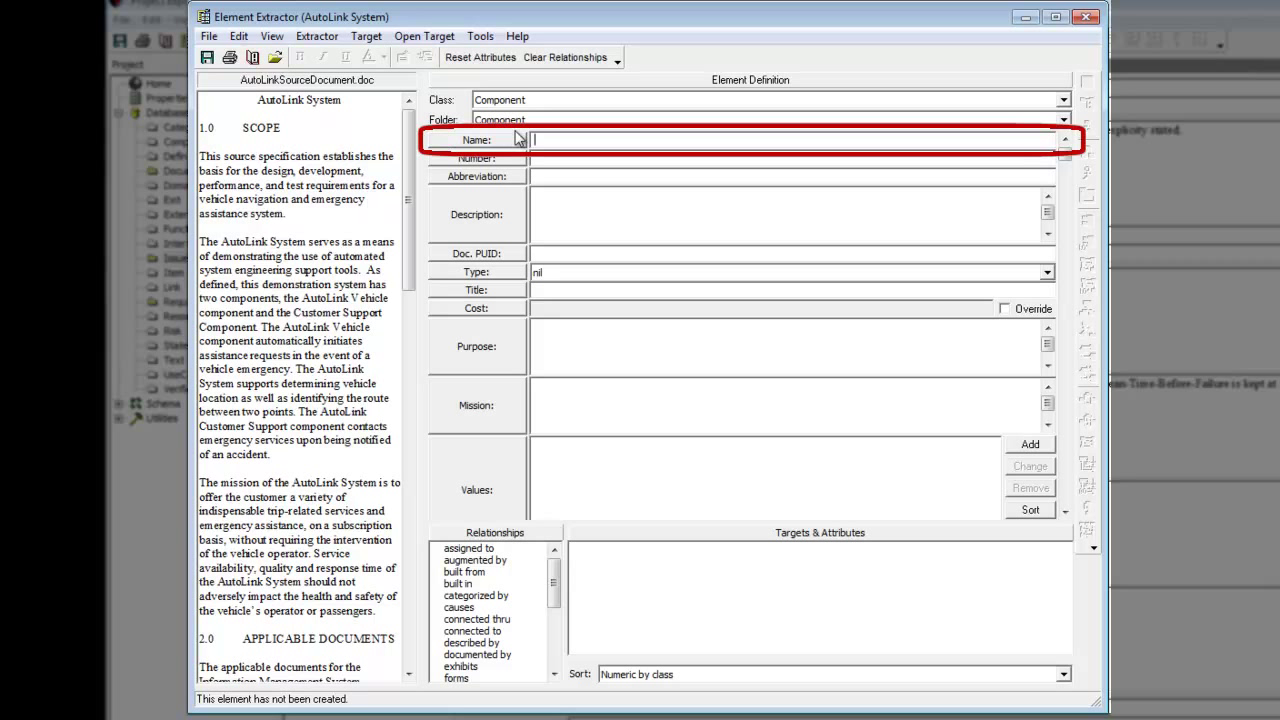
text(AutoLink System)
key(Tab)
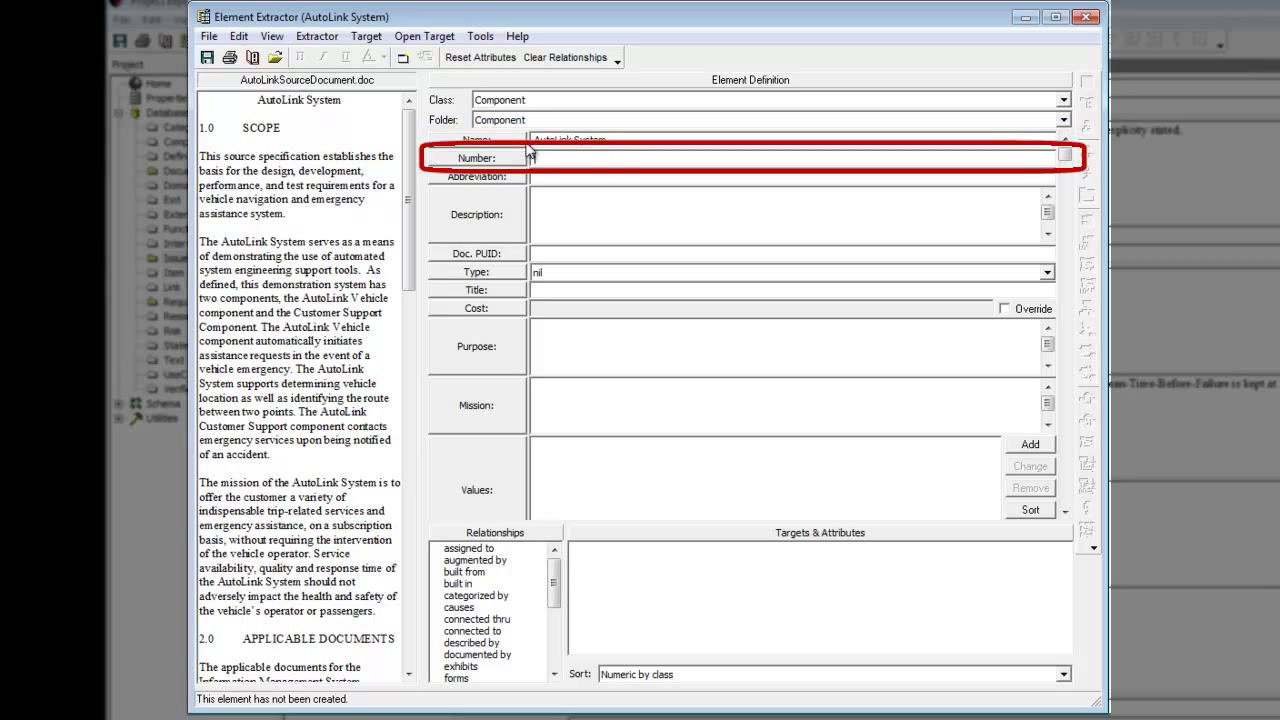
text(SYS.1)
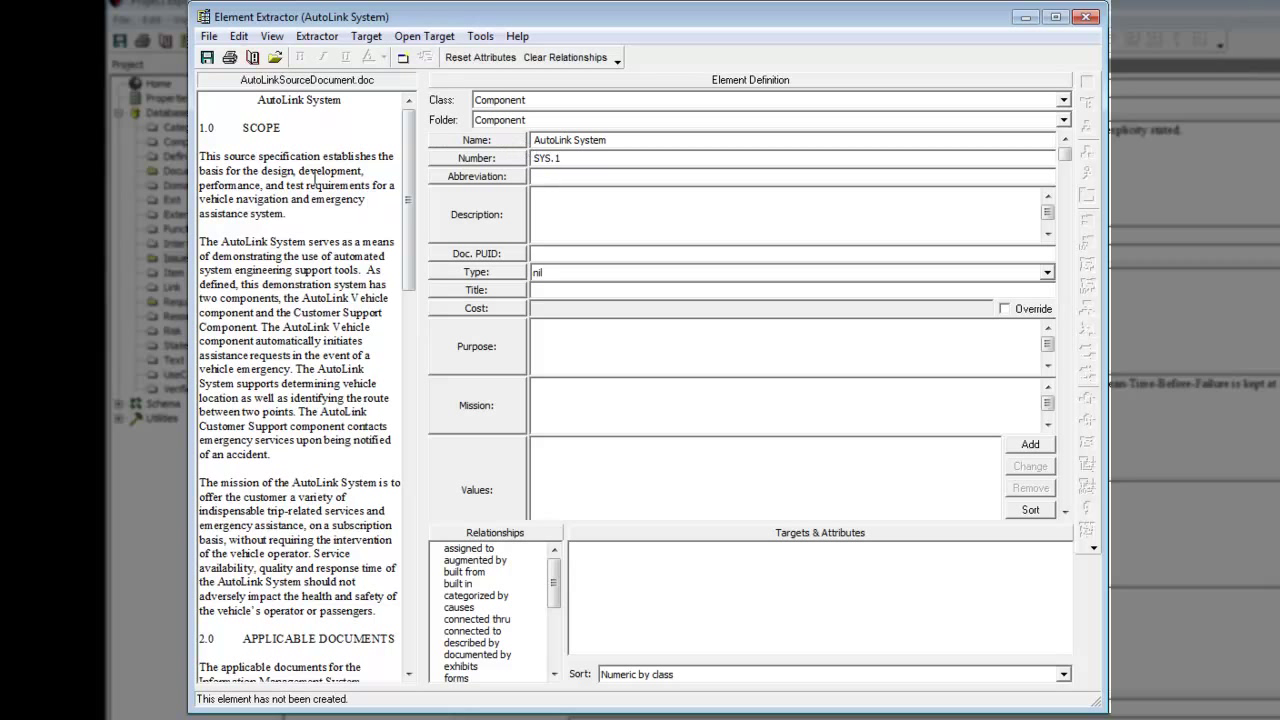
- Extract the "AutoLink System serves as a means" paragraph into the component's Description and the mission paragraph into its Mission
click(202, 243)
drag(203, 245, 296, 455)
click(493, 216)
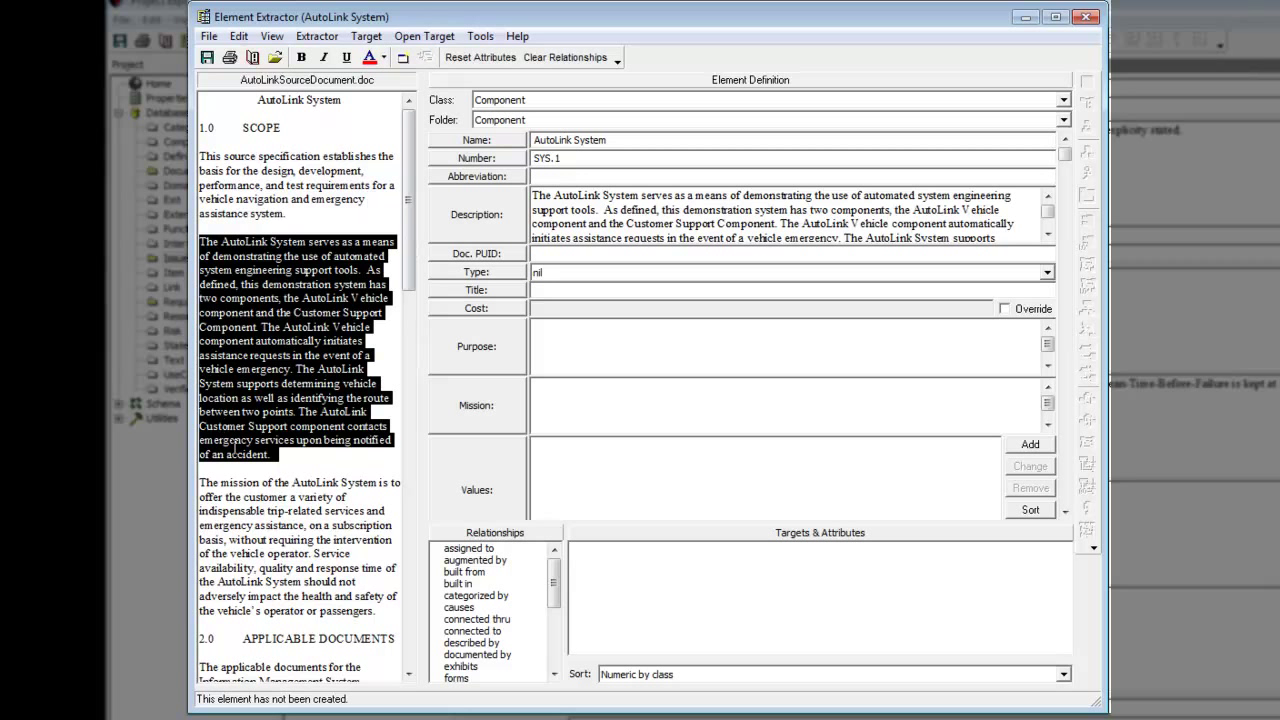
drag(200, 483, 380, 612)
click(480, 407)
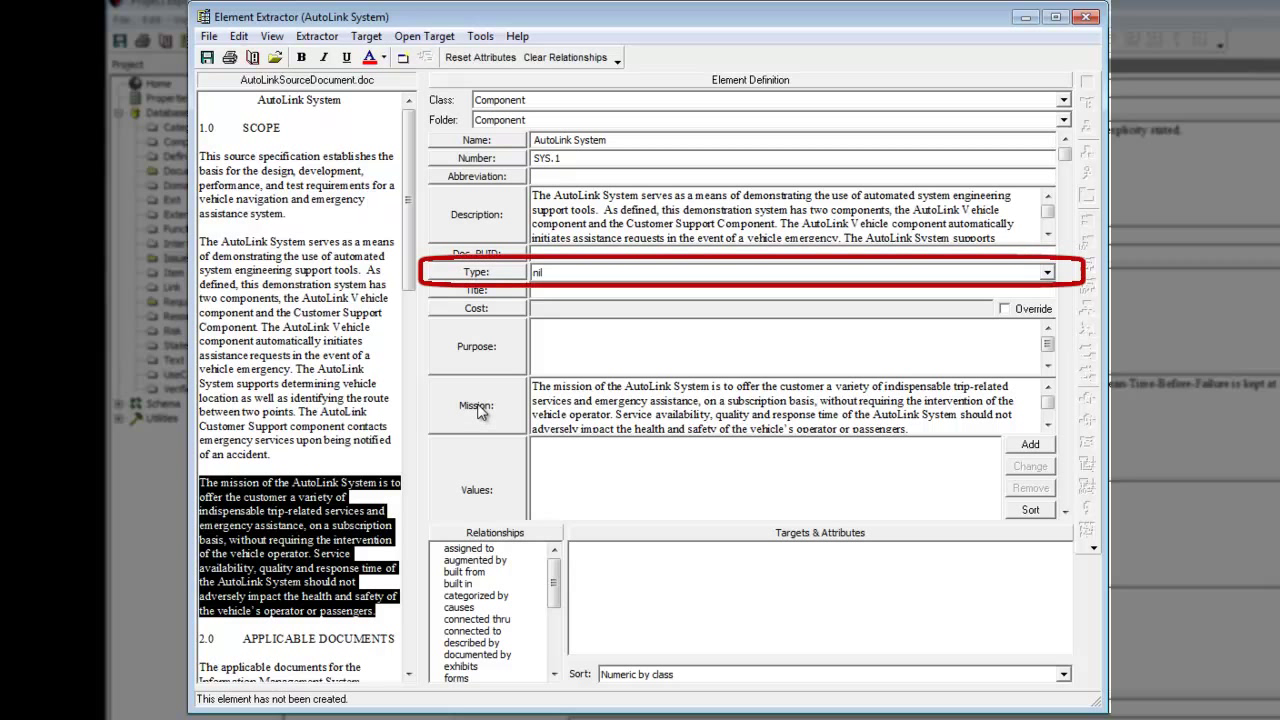
- Set the AutoLink System component's type to System
click(560, 274)
scroll(556, 316, down, 3)
scroll(556, 316, down, 3)
click(556, 318)
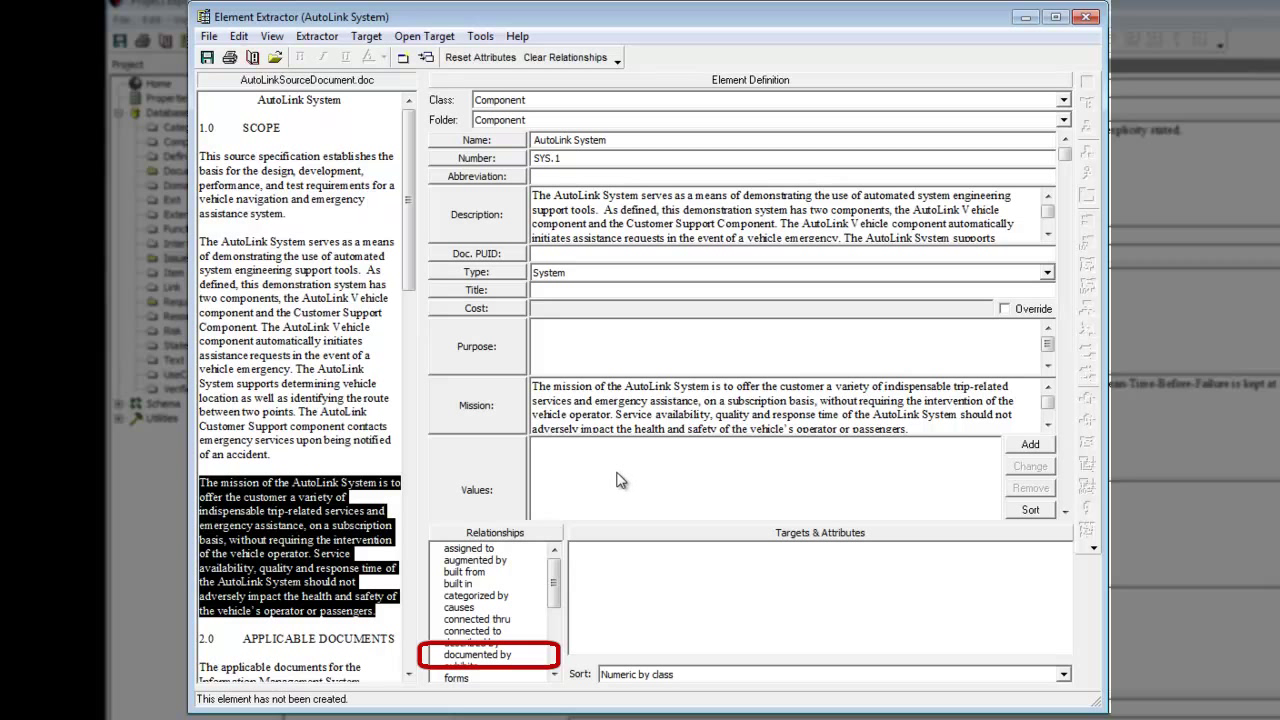
- Relate the component as documented by the AutoLink System Requirements Document, then create the element and close the extractor
double_click(483, 655)
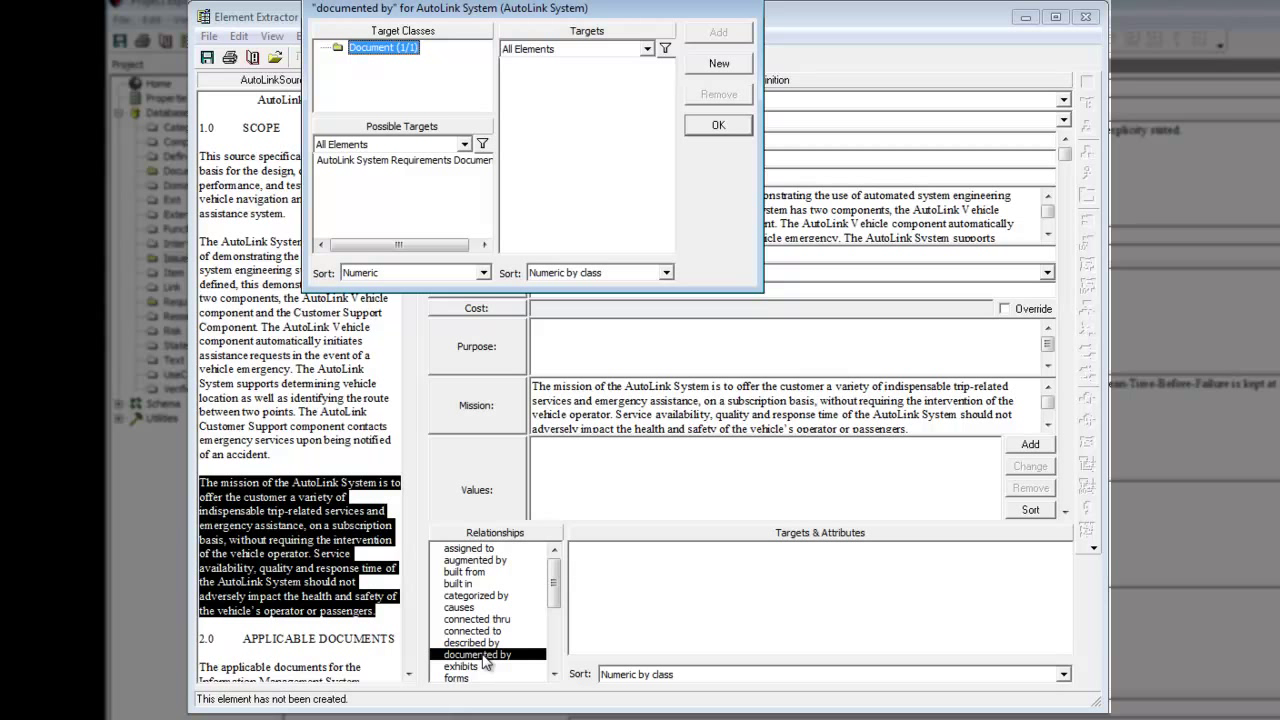
double_click(376, 161)
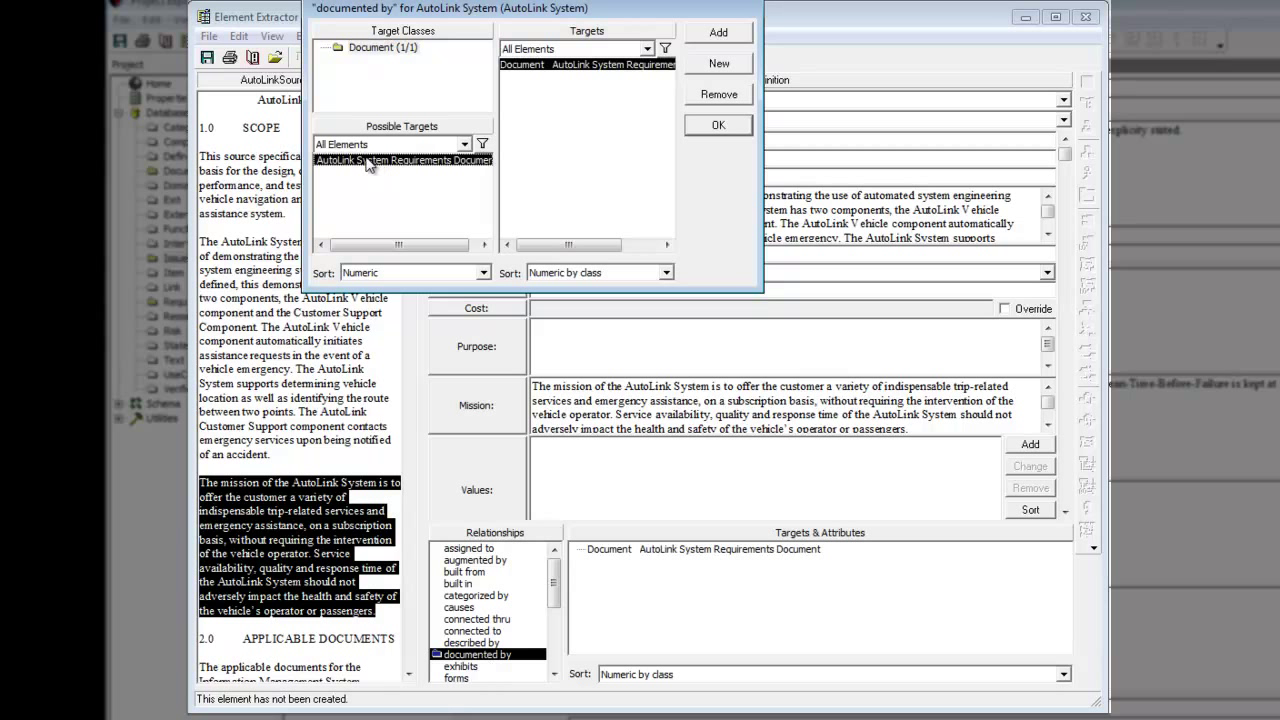
click(730, 128)
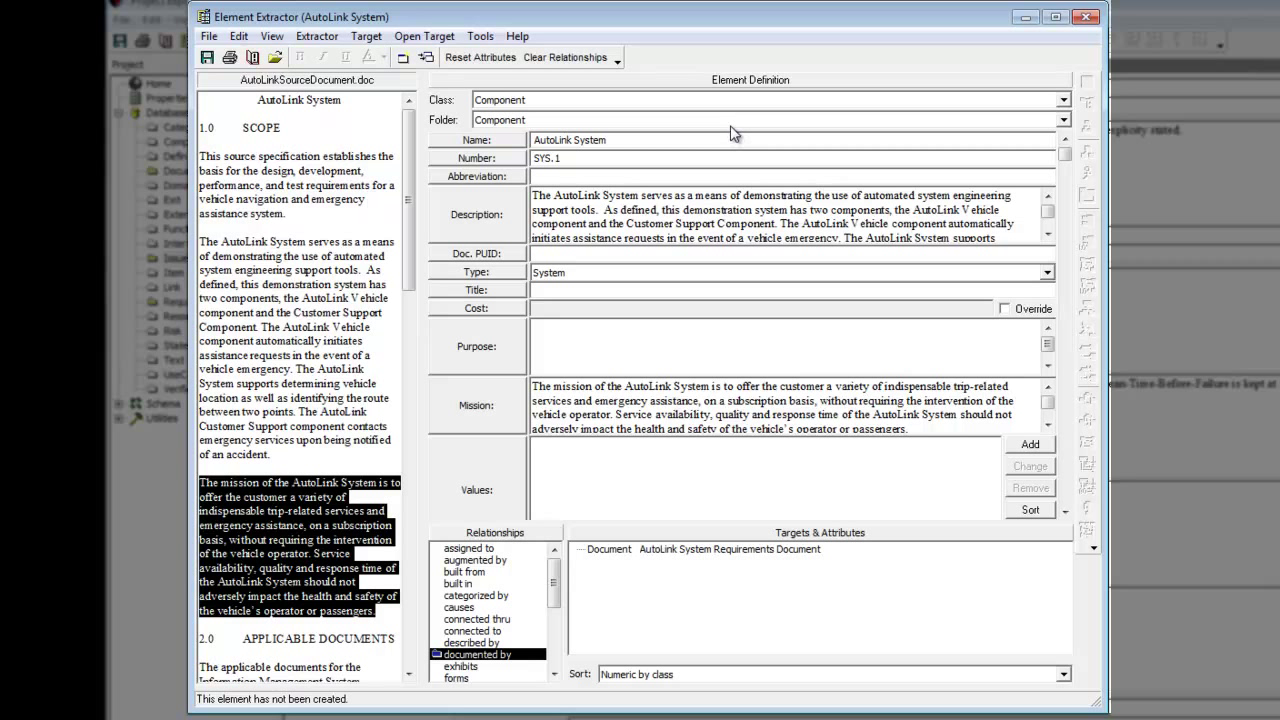
click(401, 59)
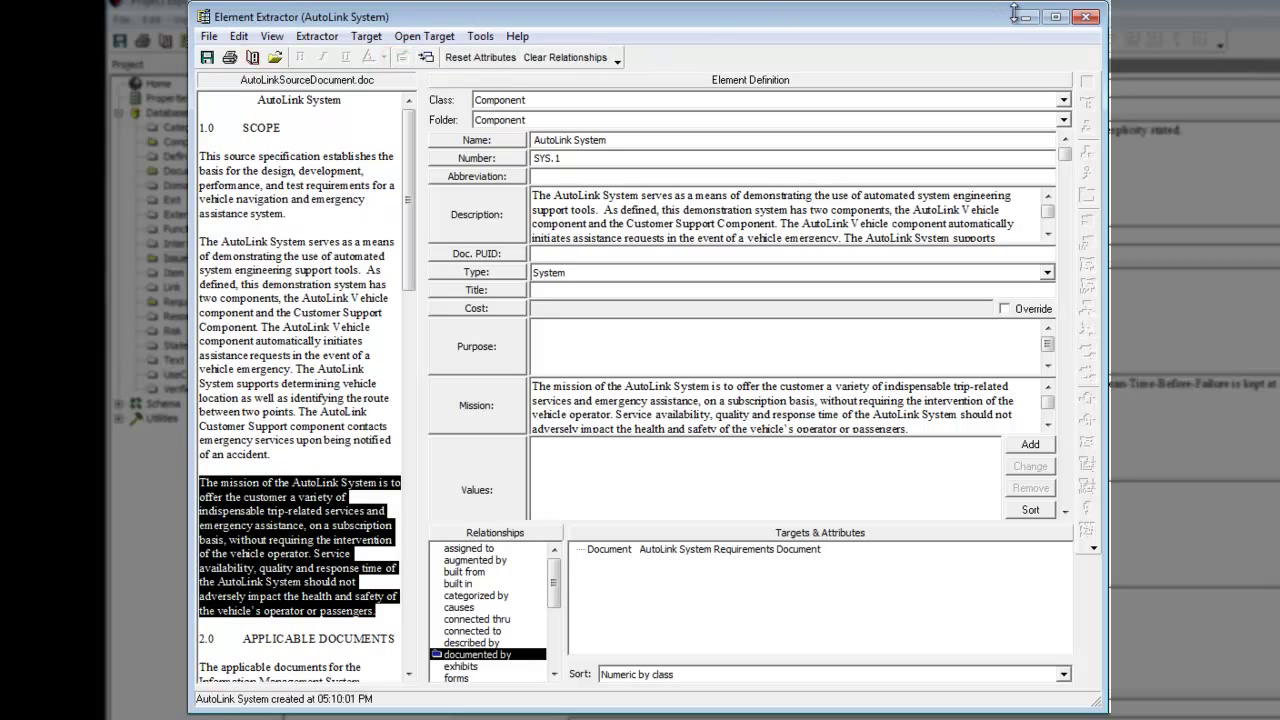
click(1085, 20)
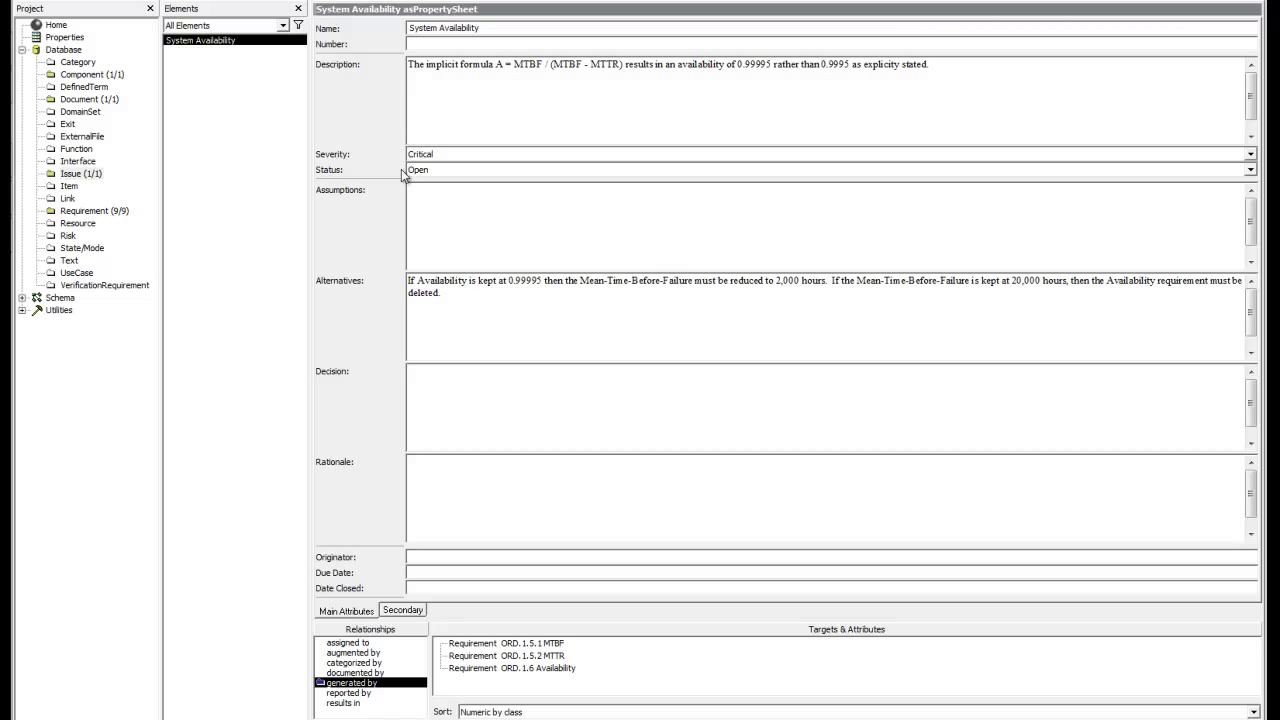
- Create a new element named Client in the Component class
click(86, 77)
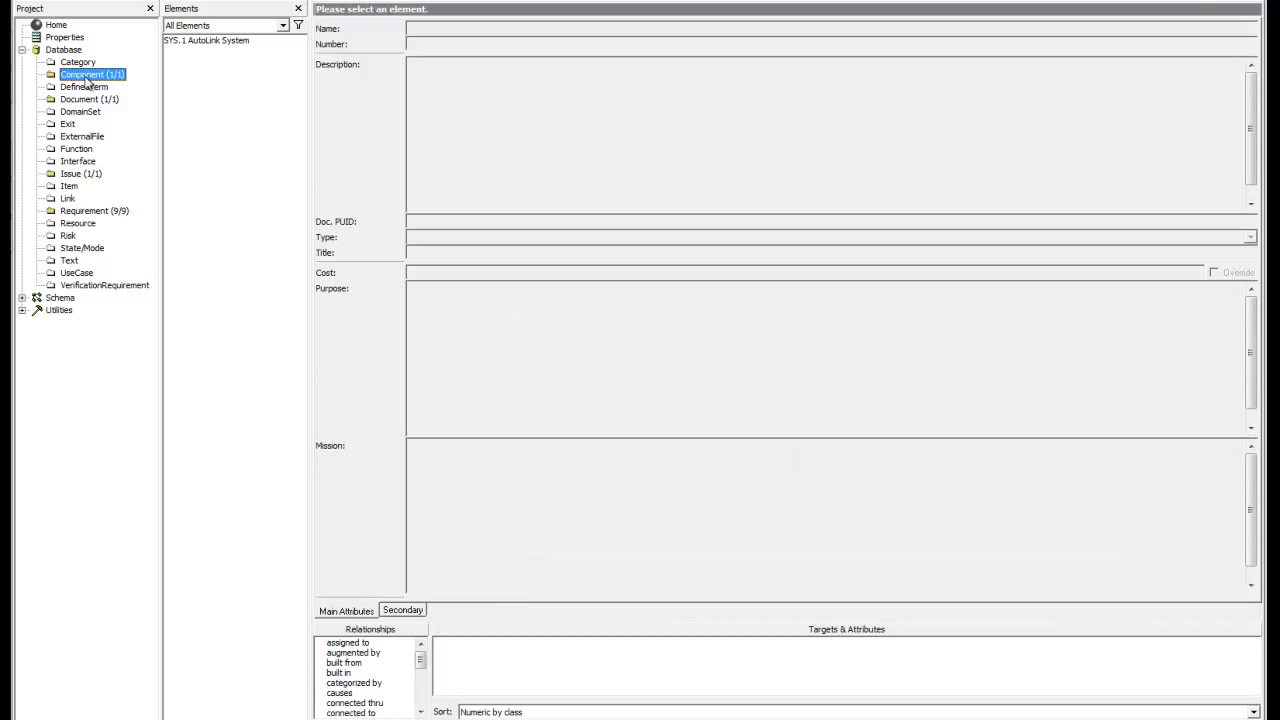
key(ctrl+n)
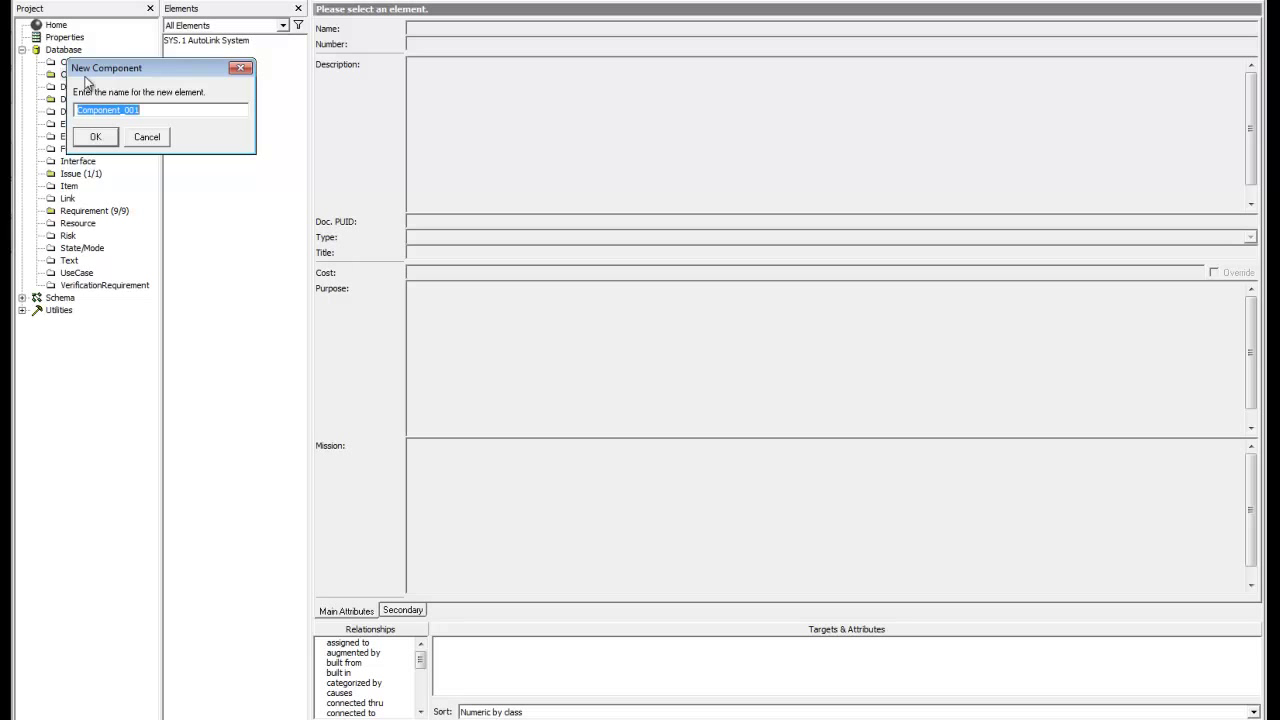
text(Client)
key(Return)
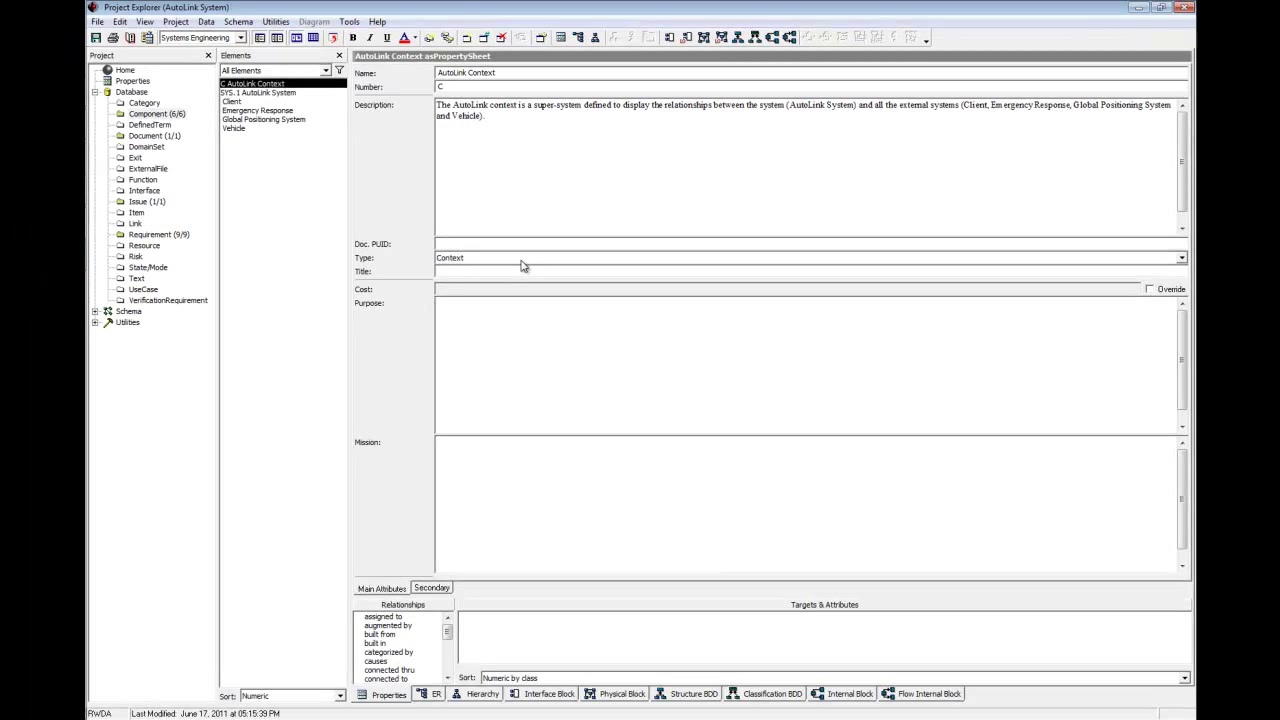
- Relate the AutoLink Context component to AutoLink System with the "built from" relation
click(258, 93)
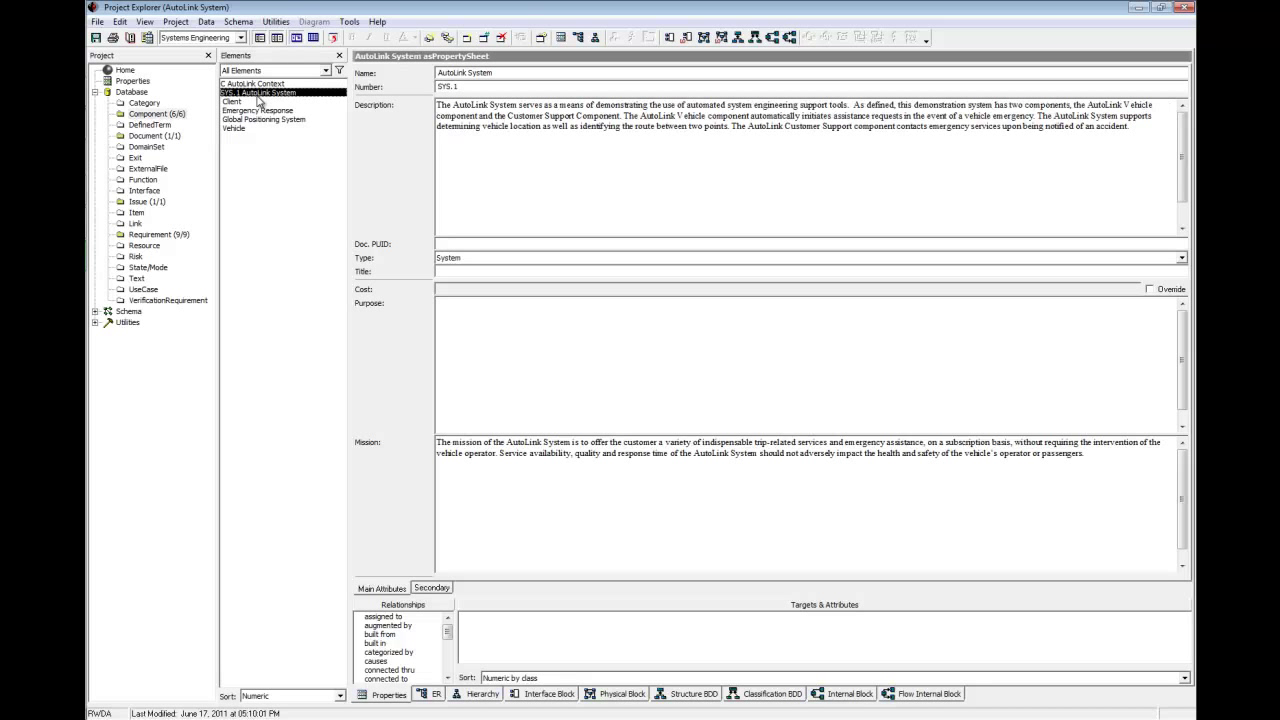
drag(258, 93, 260, 84)
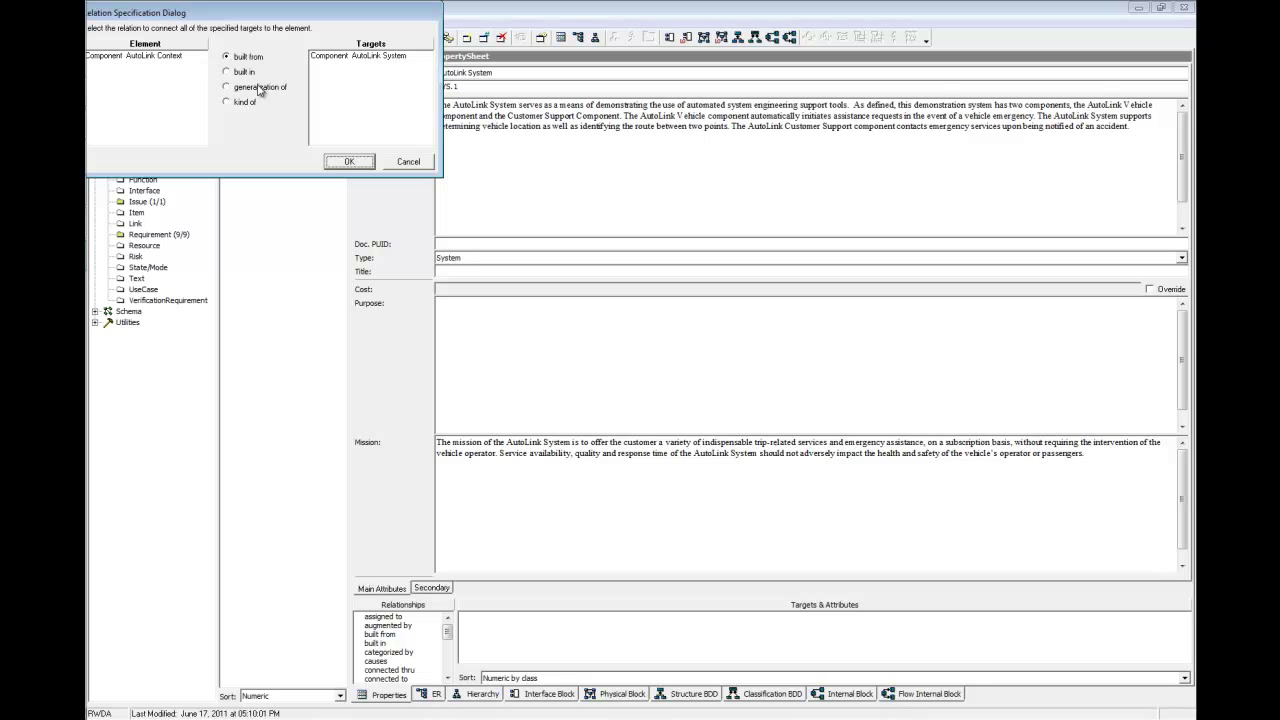
click(339, 168)
drag(243, 18, 363, 25)
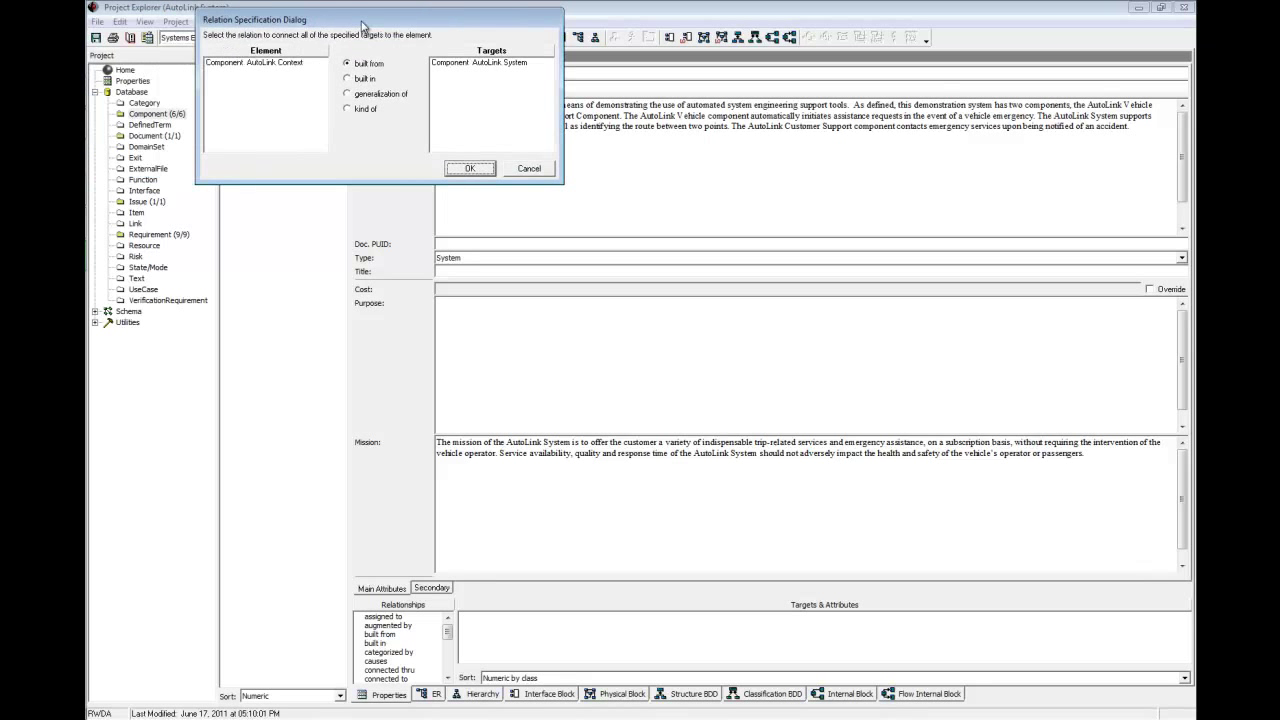
click(465, 172)
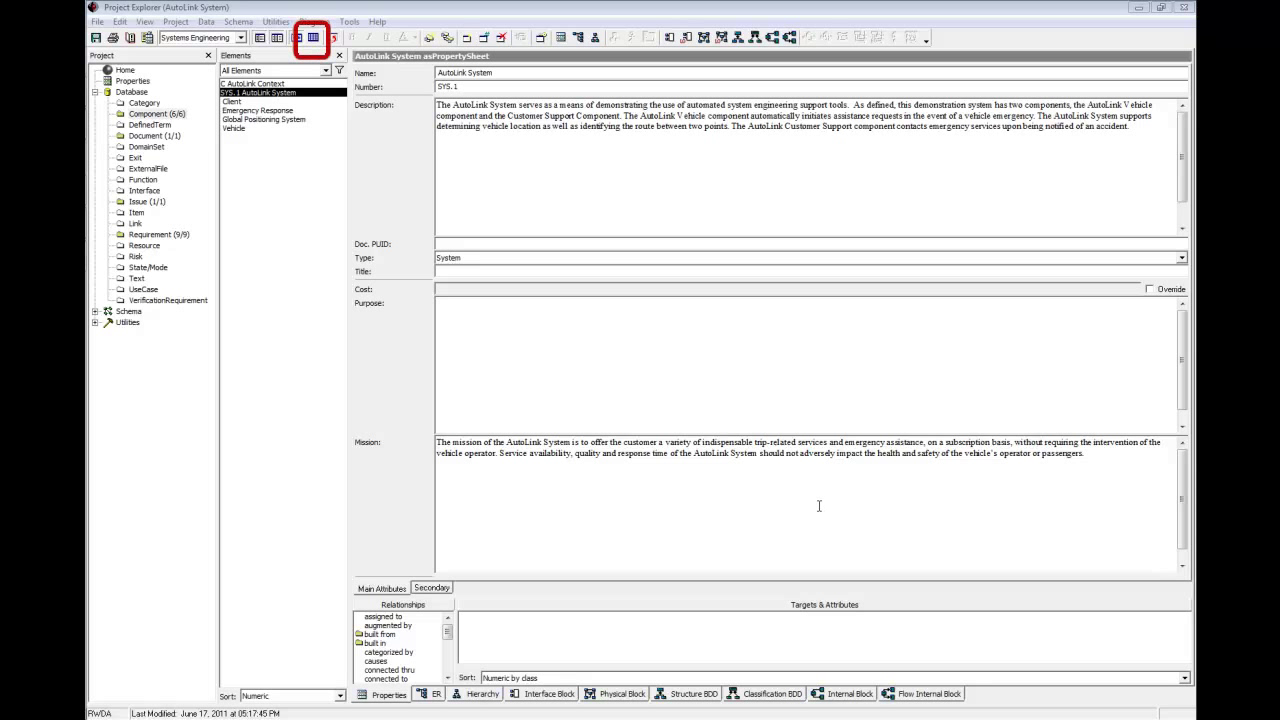
- Show all components with their attributes in a table and return to the simple element list with properties
click(313, 38)
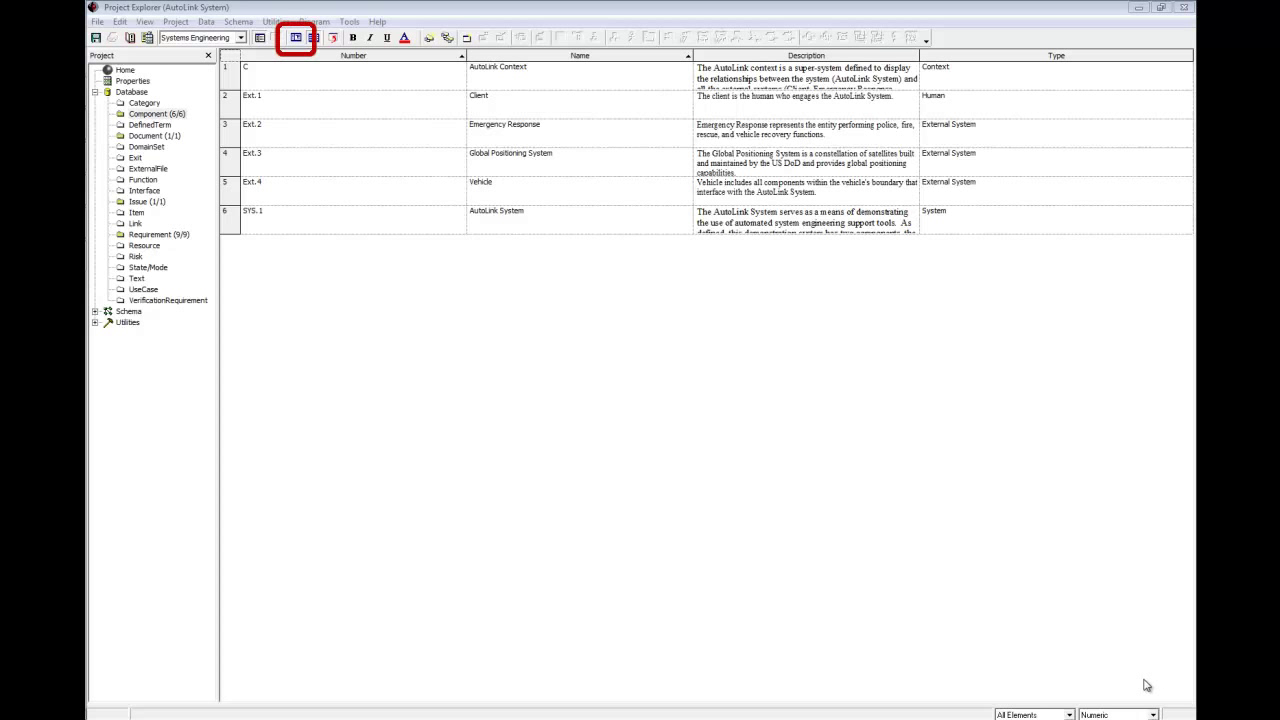
click(295, 40)
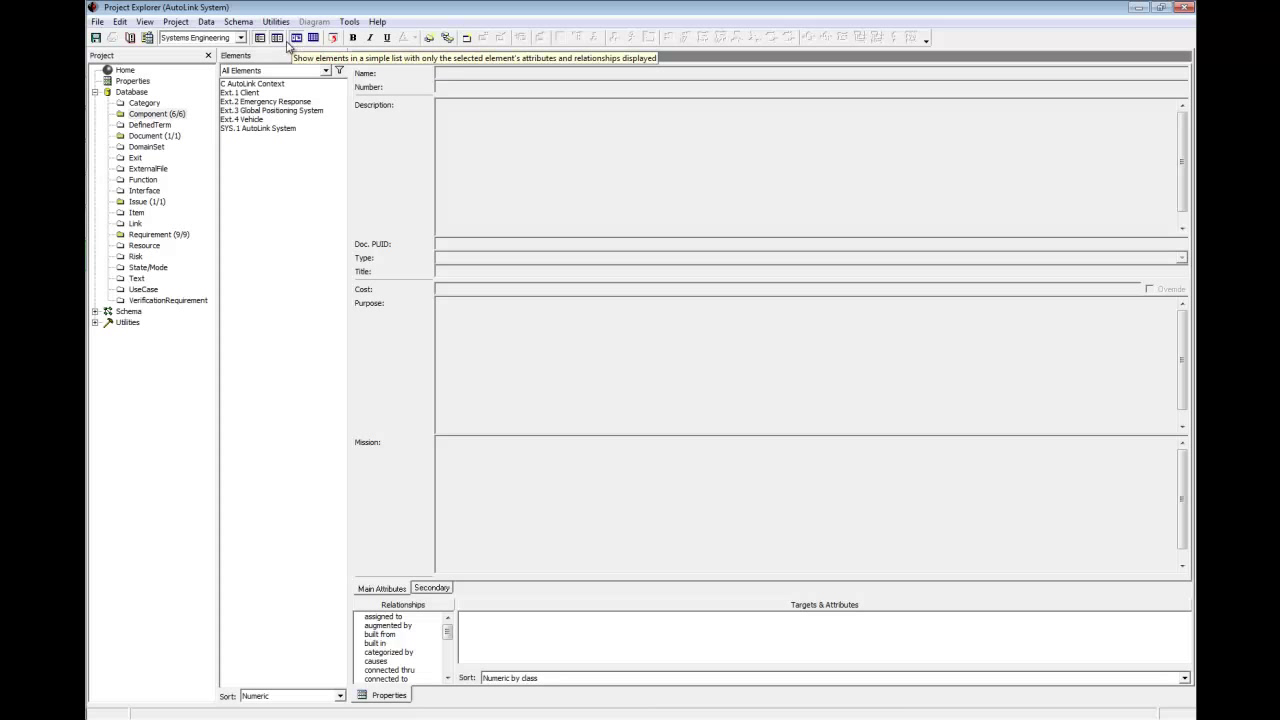
- Examine the Structure BDD of the AutoLink Context component in a maximized diagram window and close it
click(256, 85)
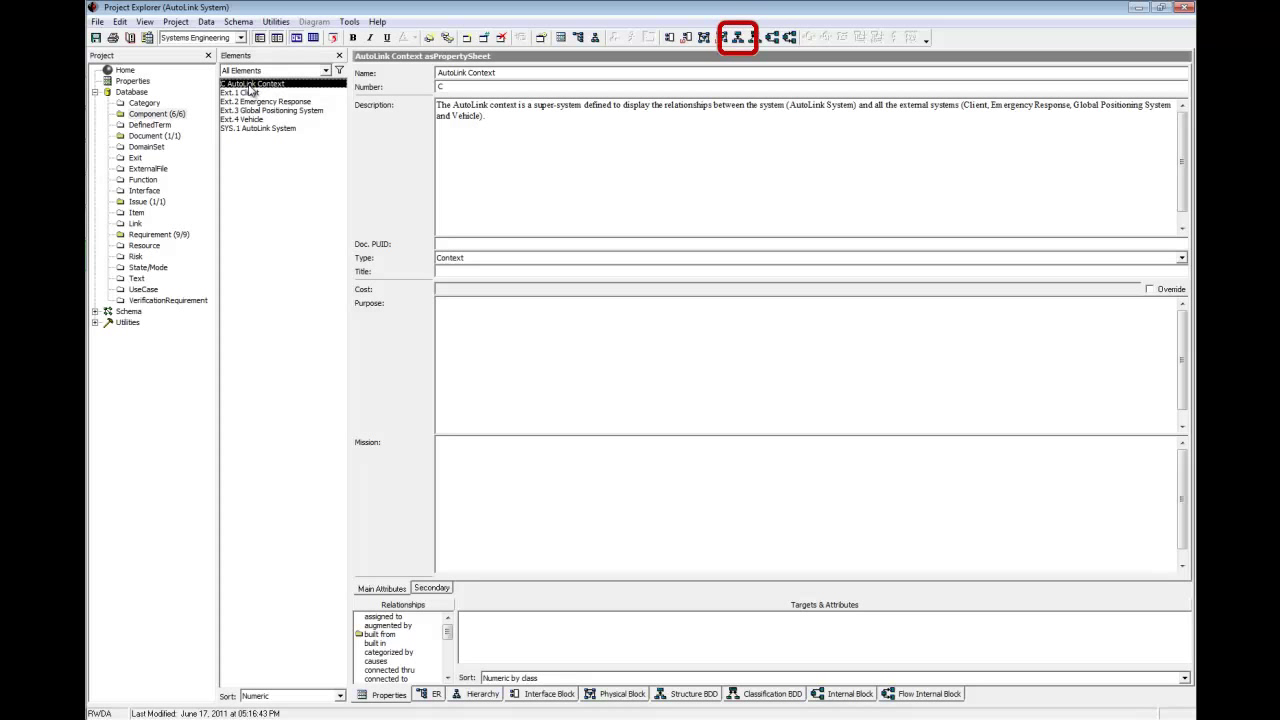
click(738, 37)
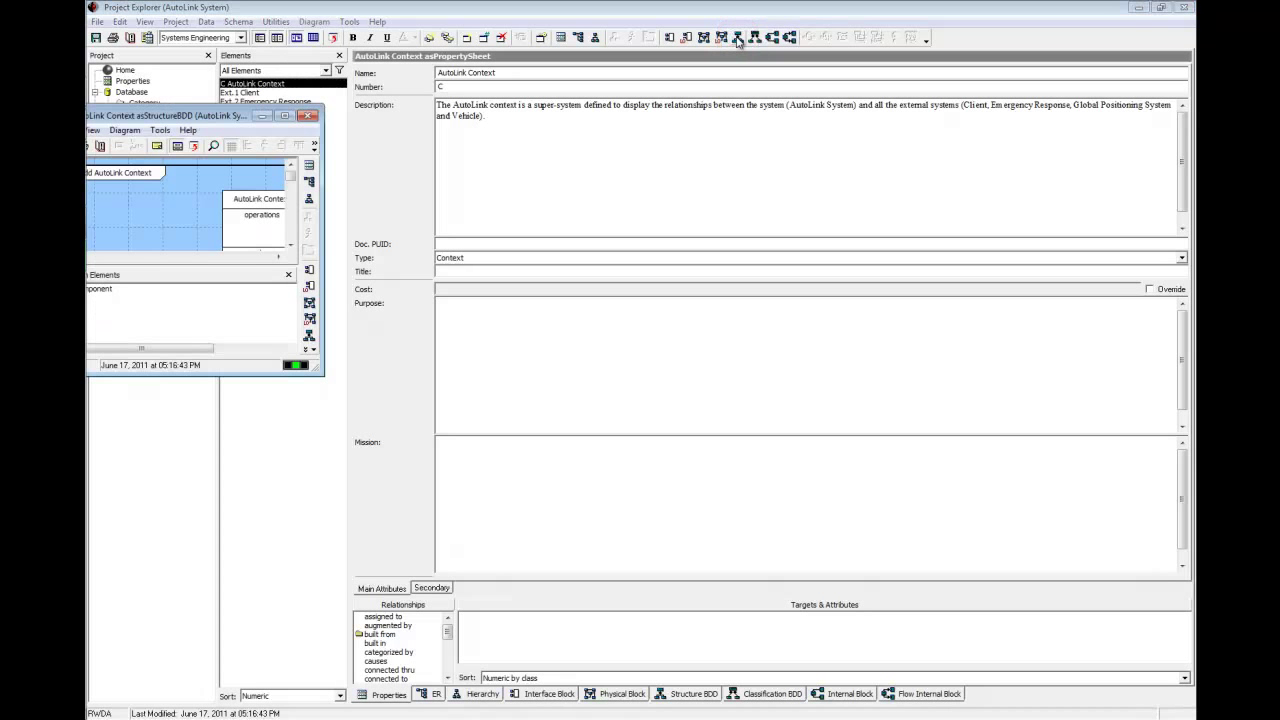
click(284, 115)
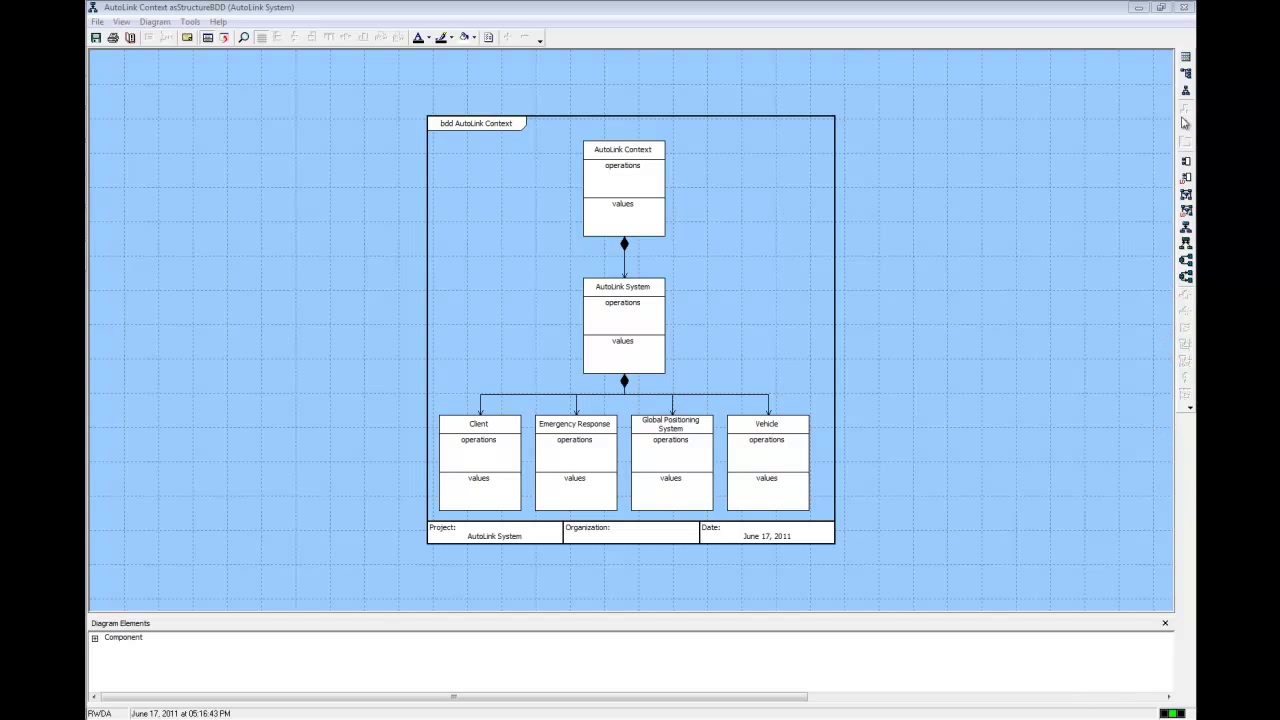
click(1181, 8)
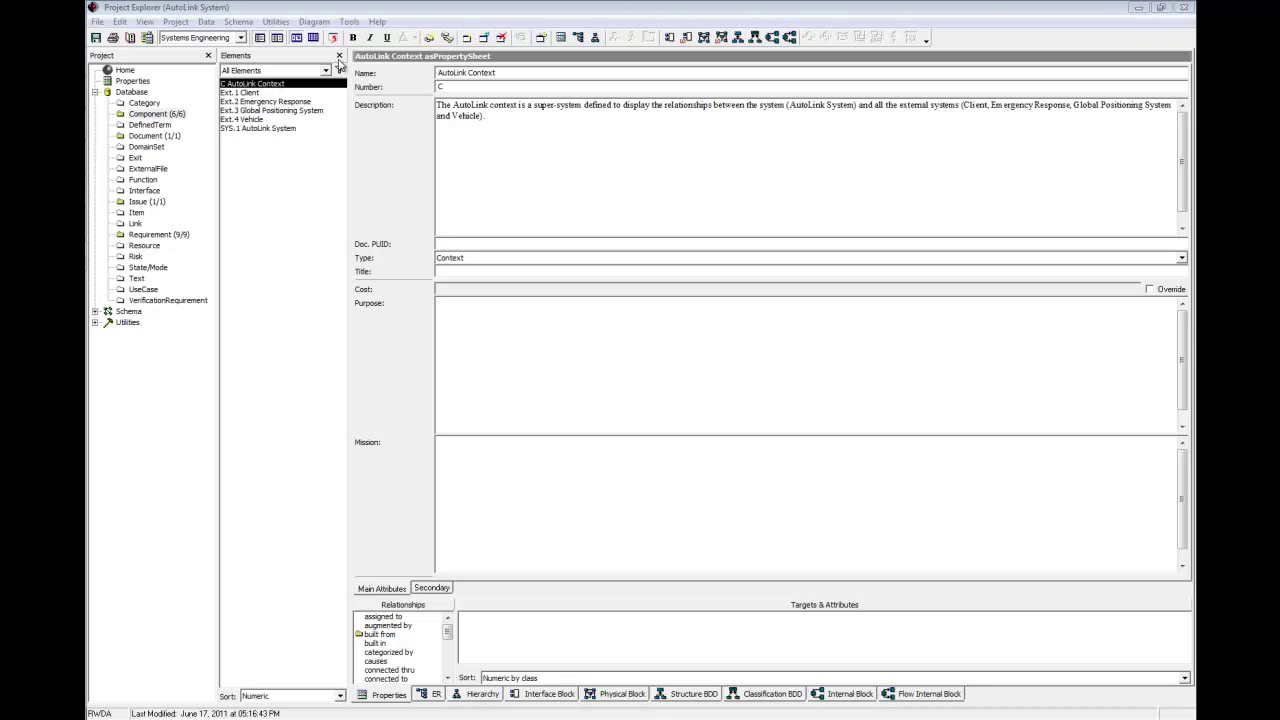
- Create a new element named Perform AutoLink Functions in the Function class
click(140, 179)
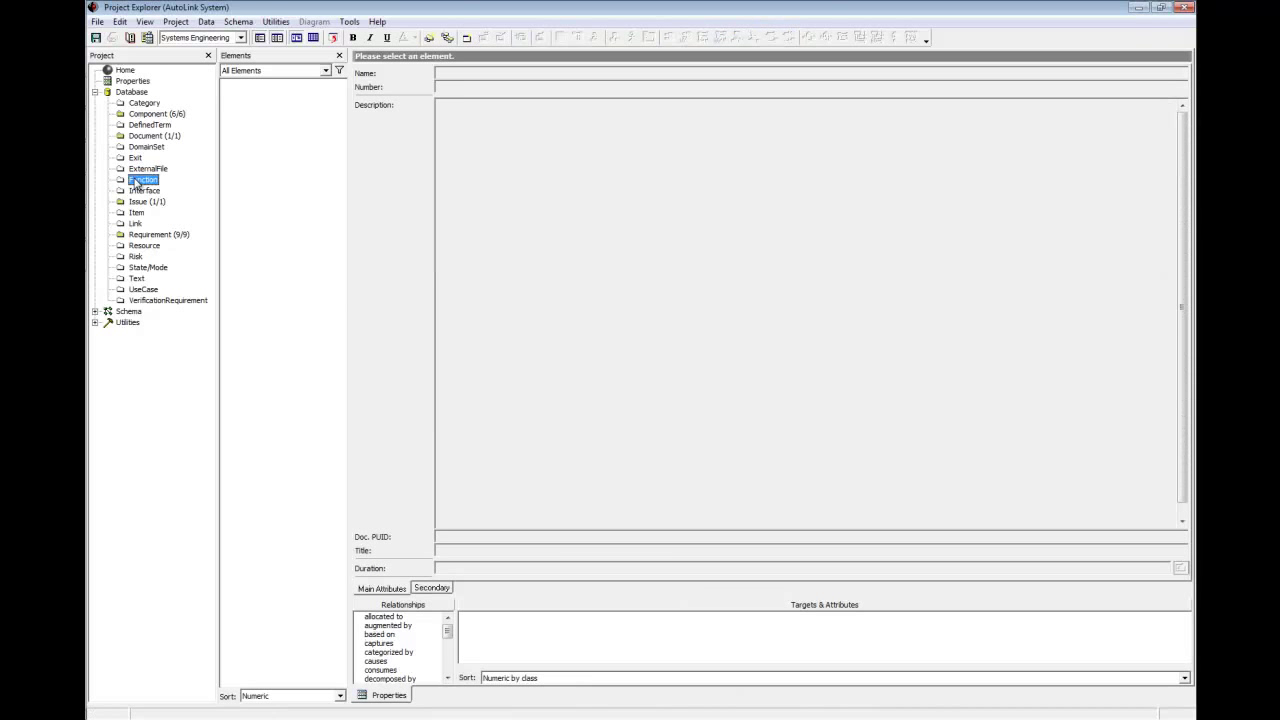
key(ctrl+n)
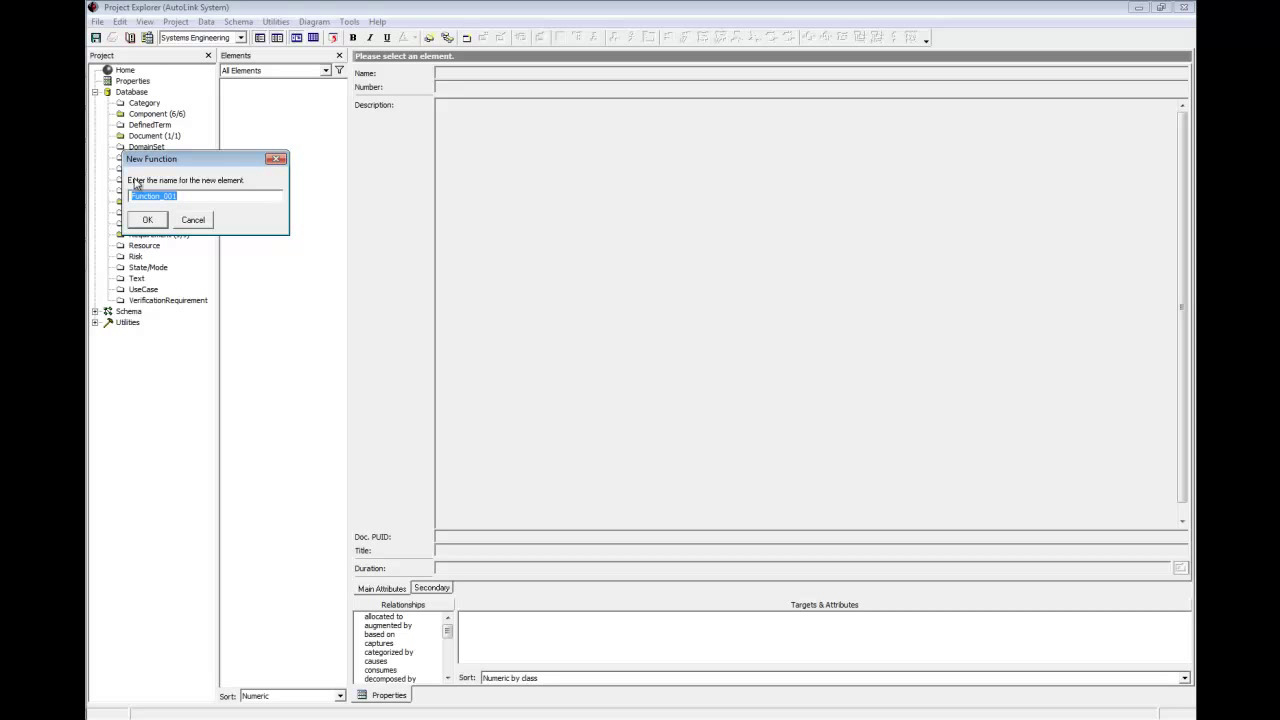
text(Perform AutoLink Functions)
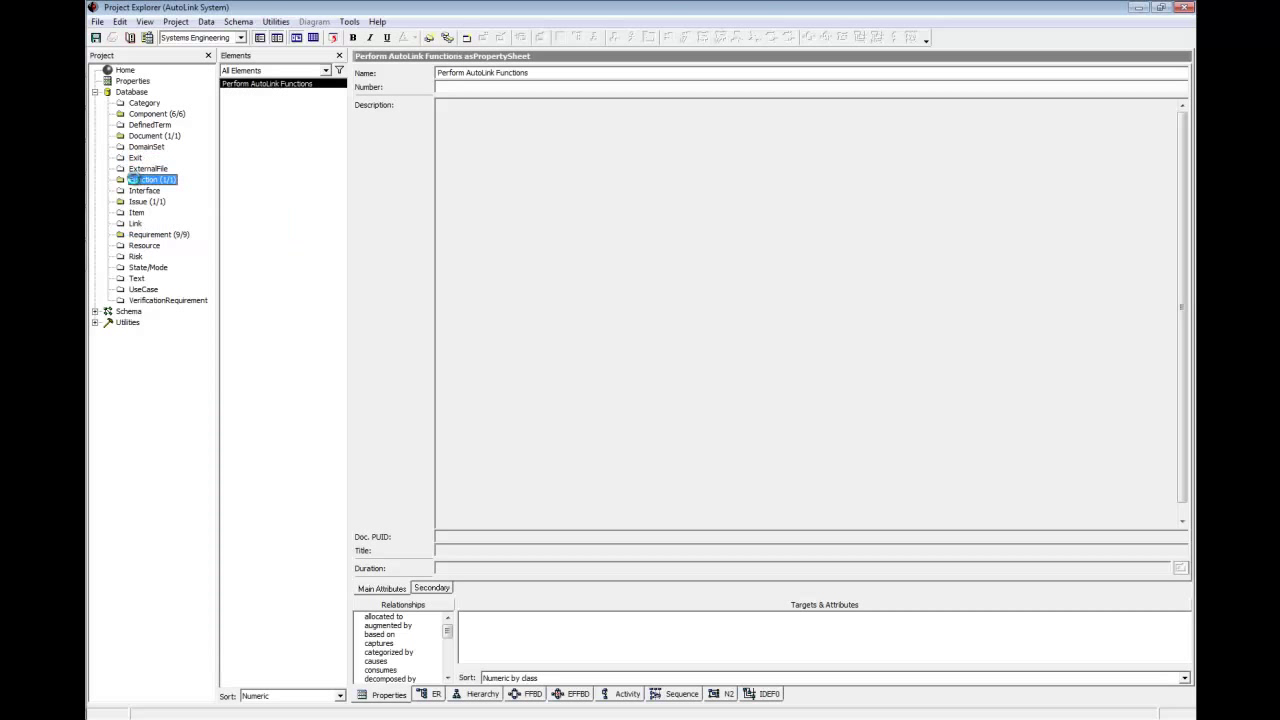
key(Return)
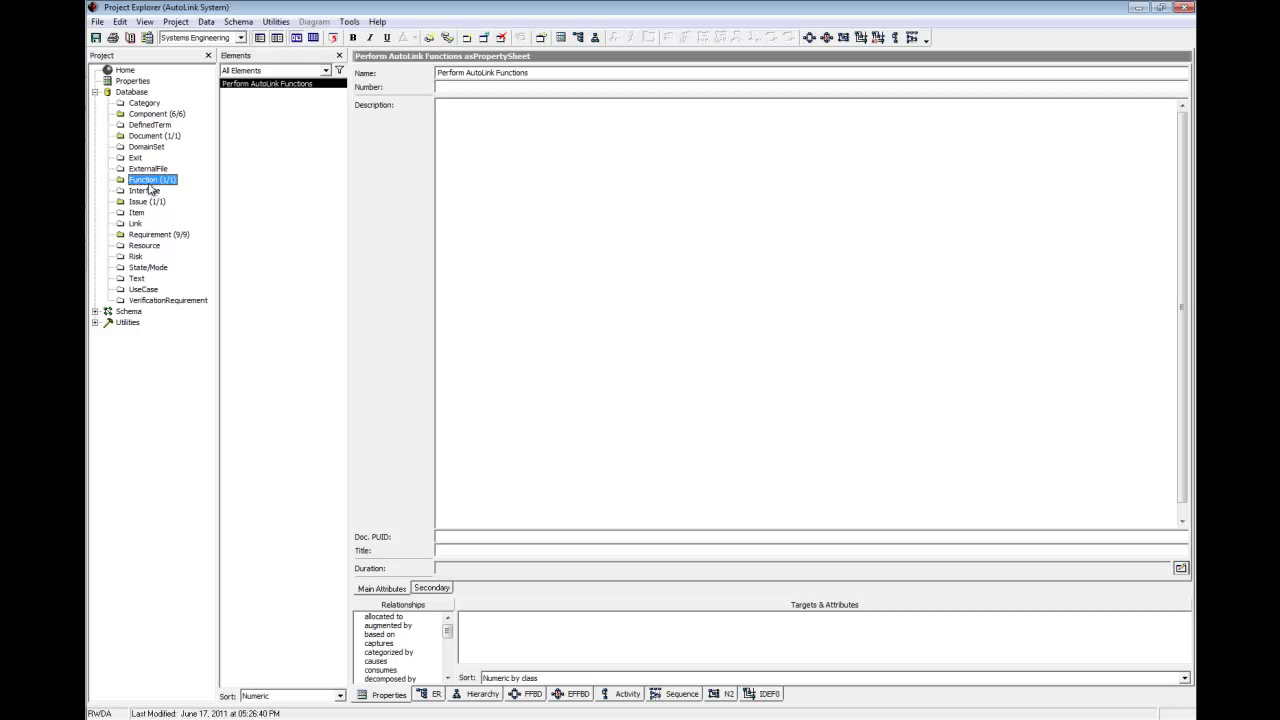
- Set the function's number to 0 and enter its description about determining vehicle location, enabling emergency response after an accident, and computing and displaying trip itineraries
click(457, 86)
text(0)
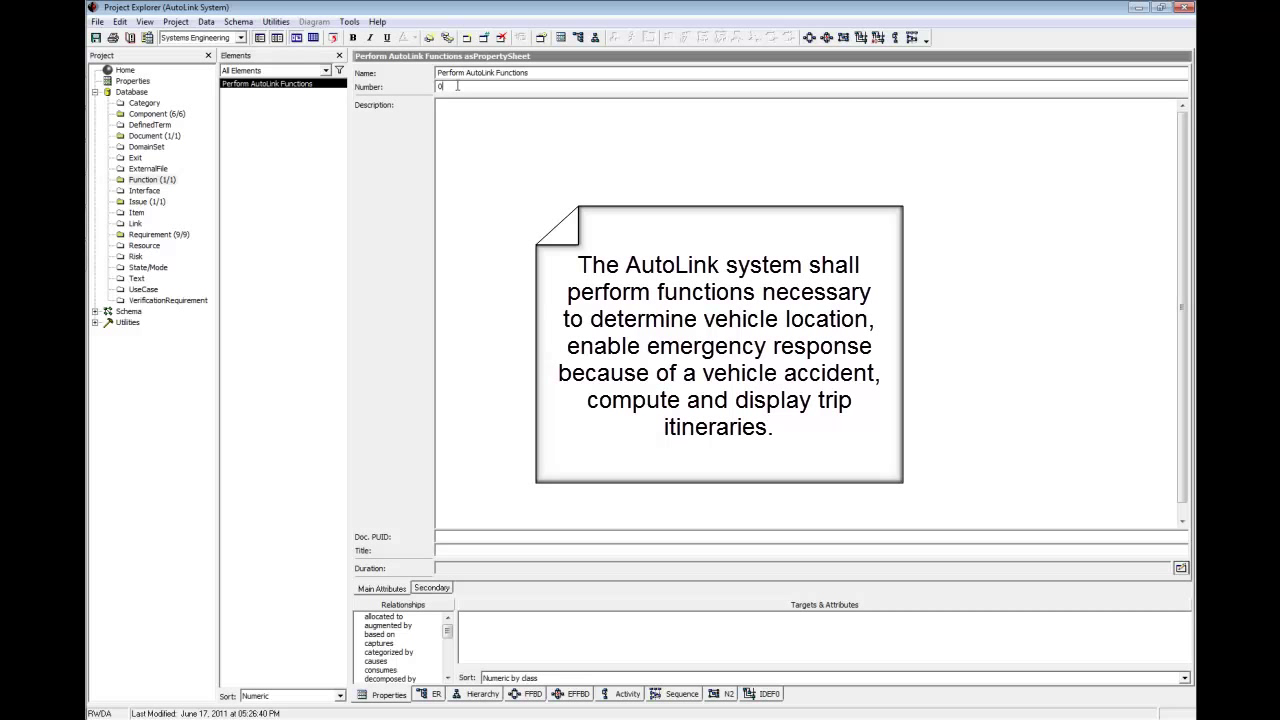
key(Tab)
text(The AutoLink system shall perform functions necessary to determine vehicle location, enable emergency response because of a vehicle accident, compute and display trip itineraries.)
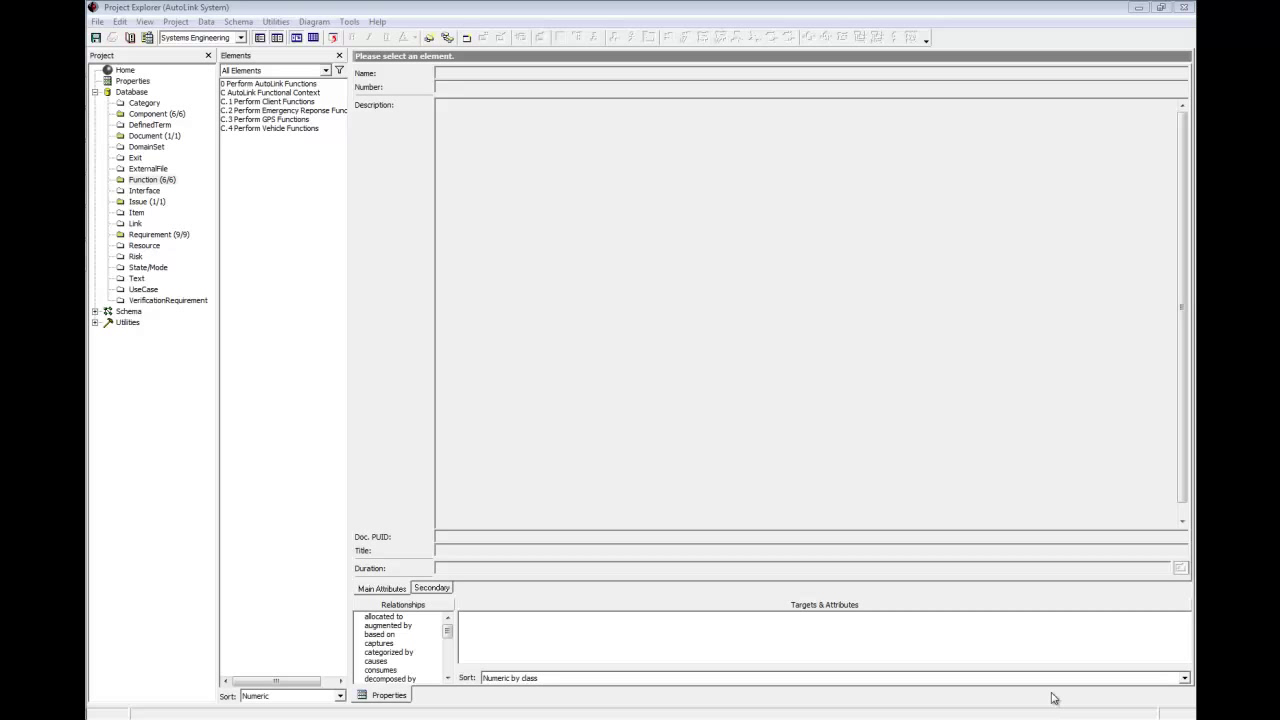
- Allocate the AutoLink Functional Context function to the AutoLink Context component through its "allocated to" relationship
click(306, 93)
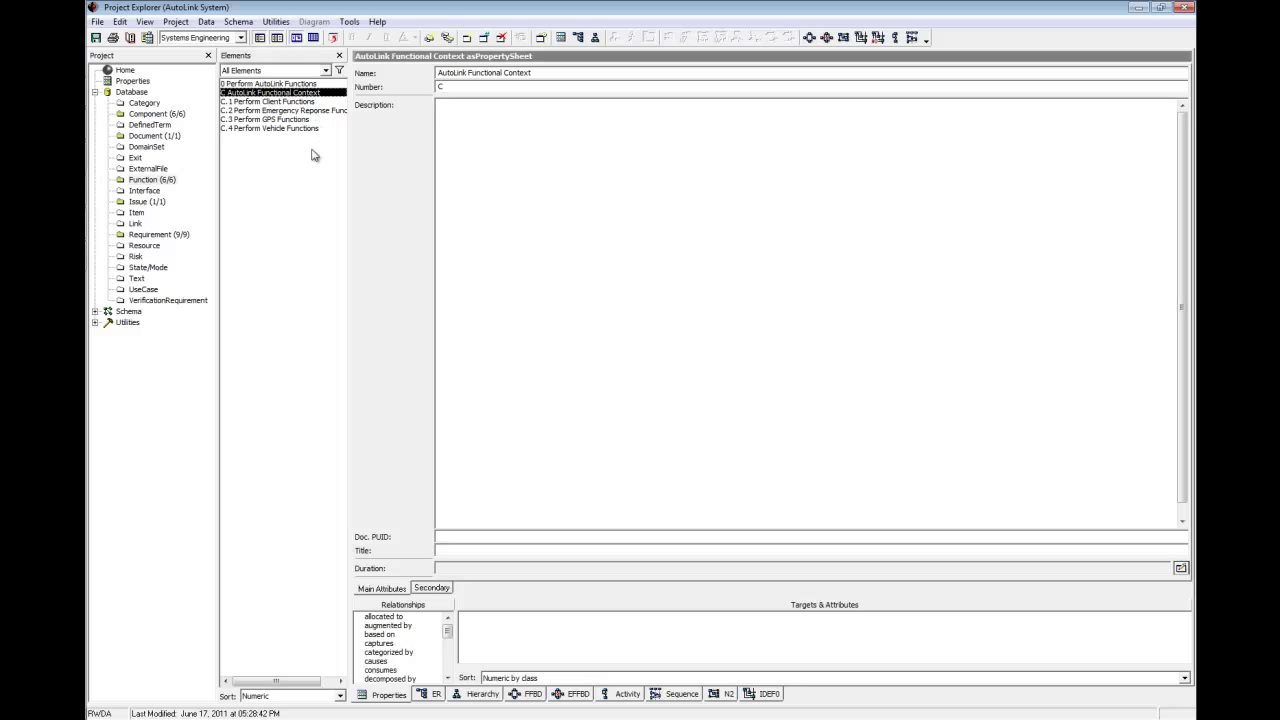
double_click(393, 617)
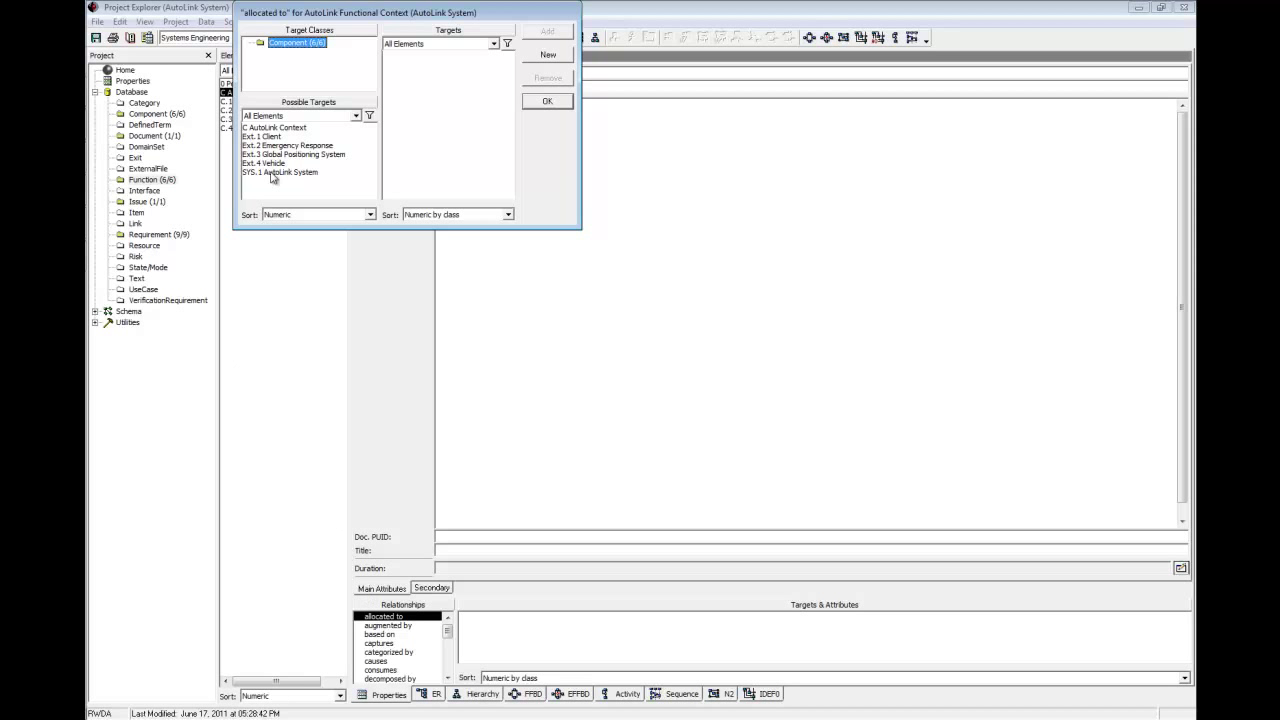
double_click(275, 129)
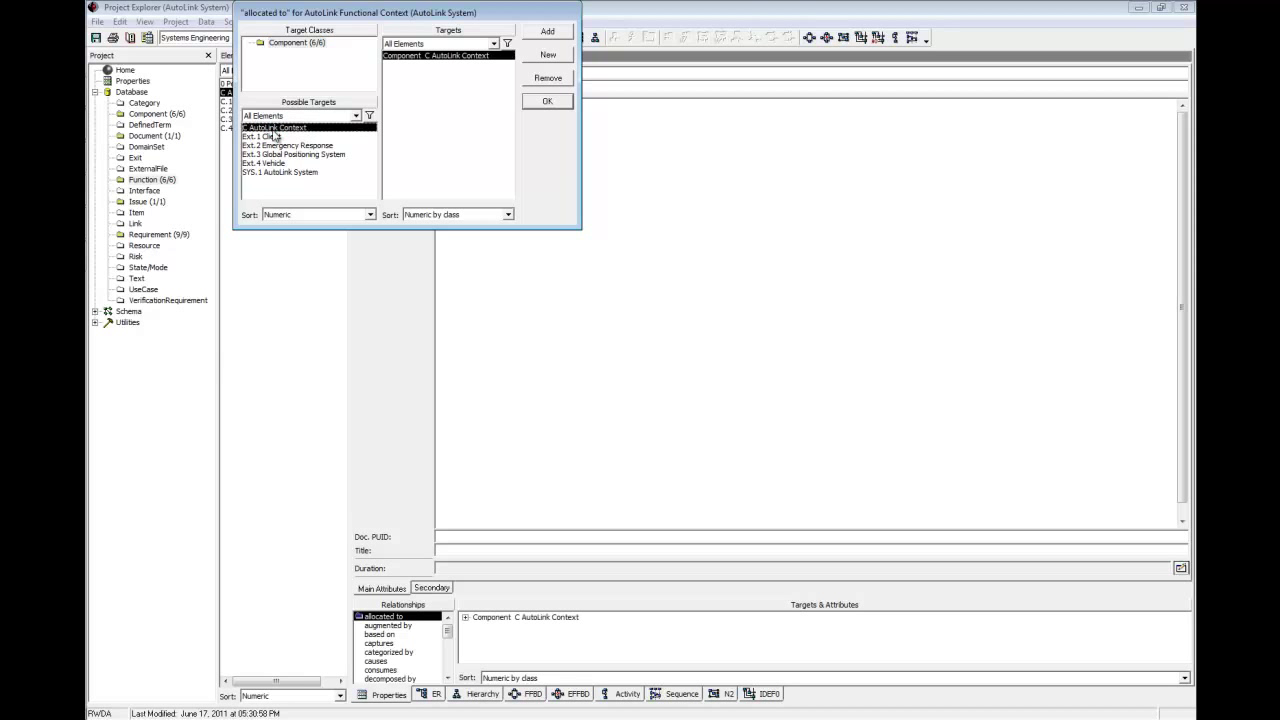
click(544, 103)
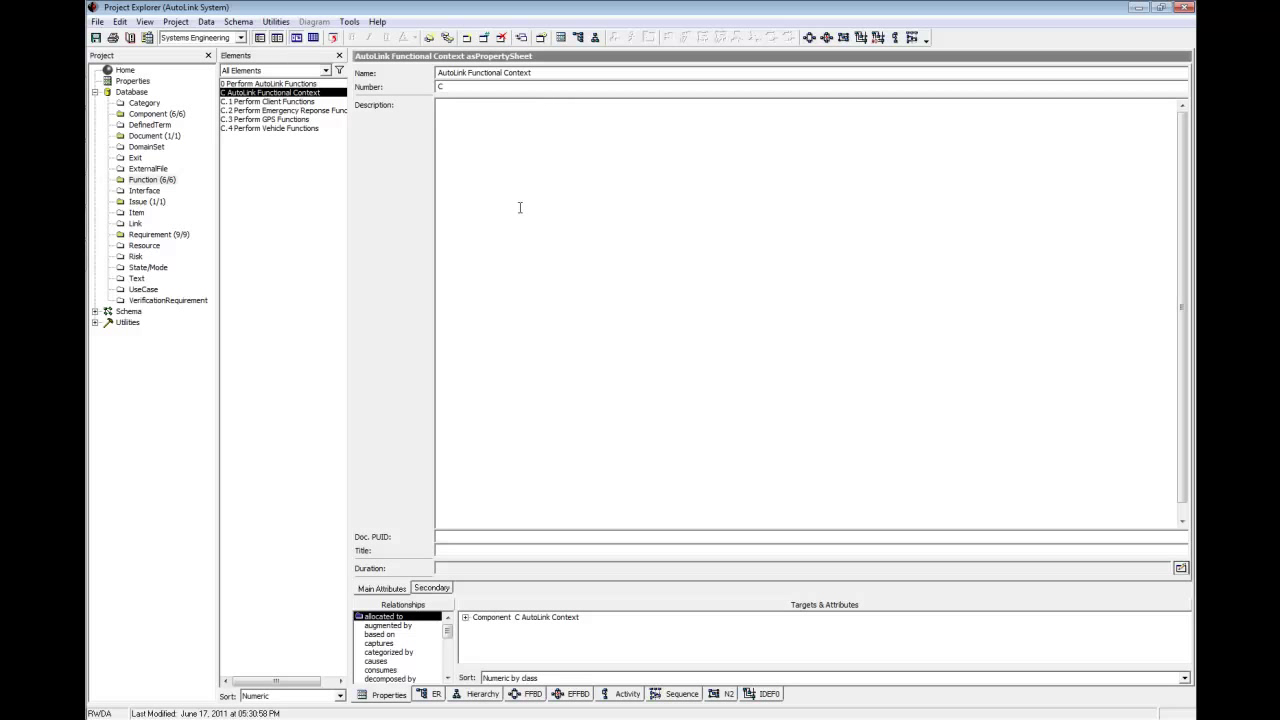
- Set the Behavior Type attribute of the function's allocation to the AutoLink Context component to Integrated (Root)
click(465, 618)
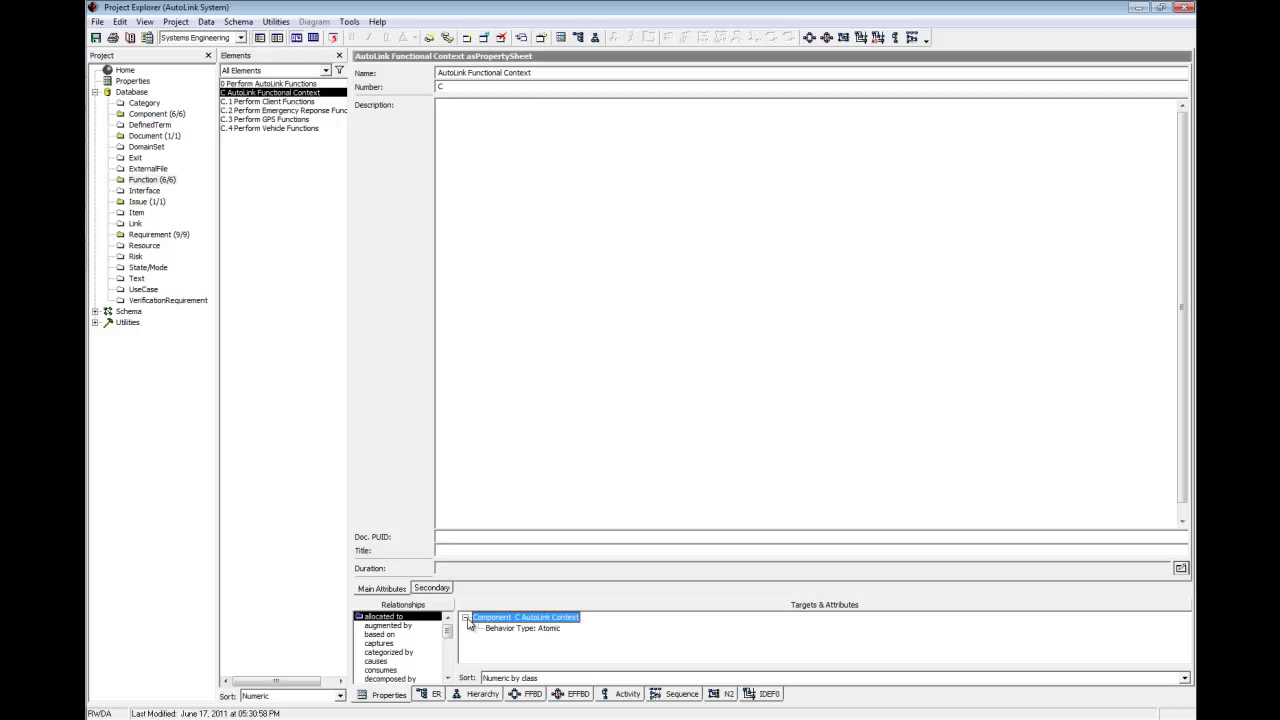
double_click(541, 631)
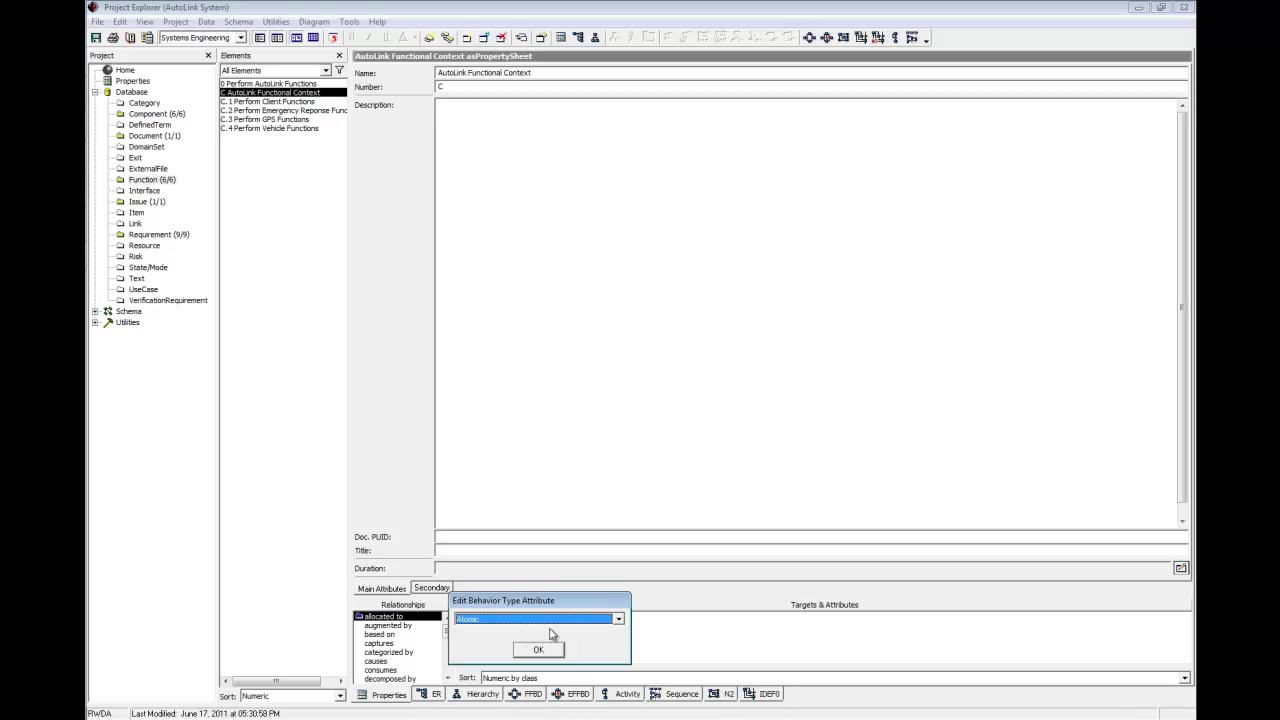
click(551, 622)
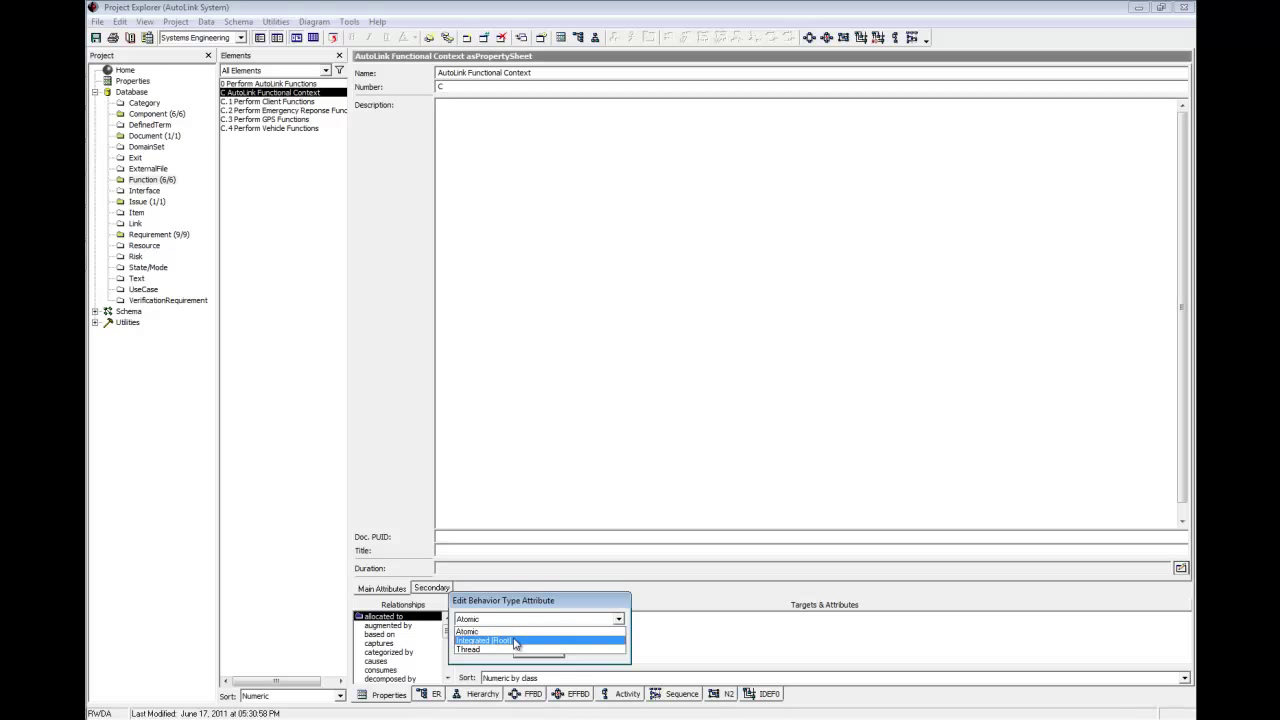
click(515, 641)
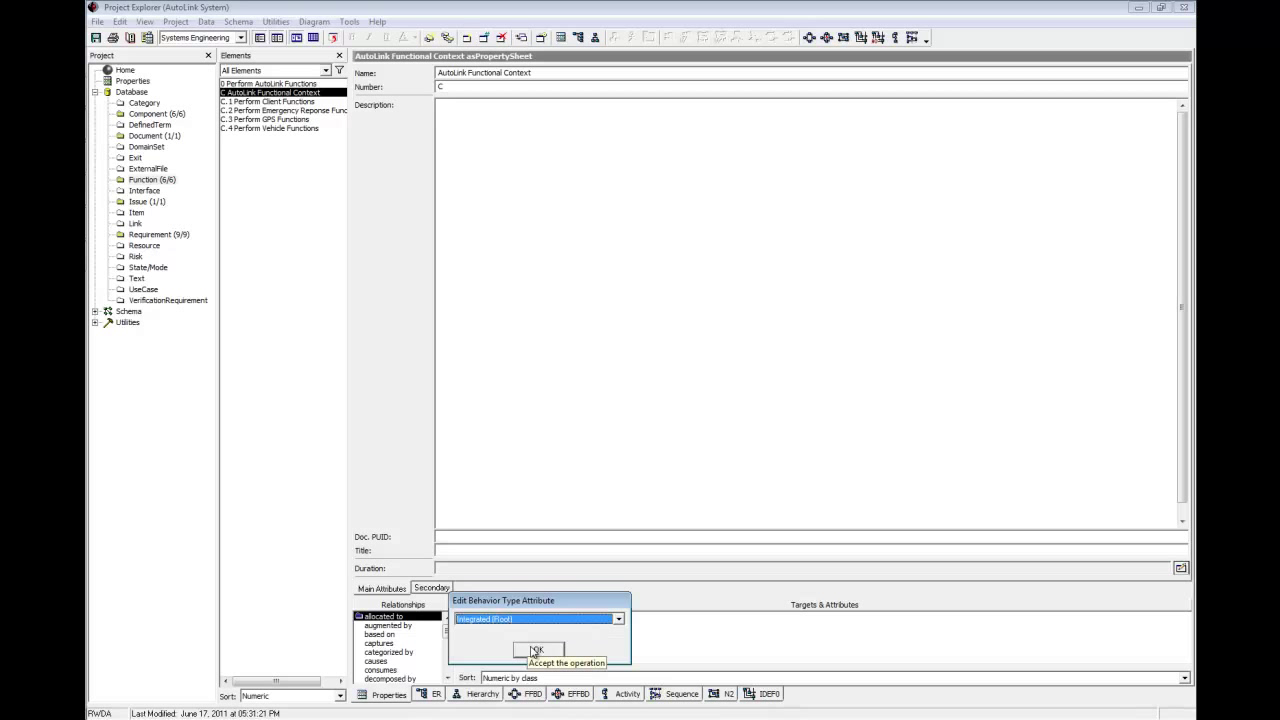
click(535, 650)
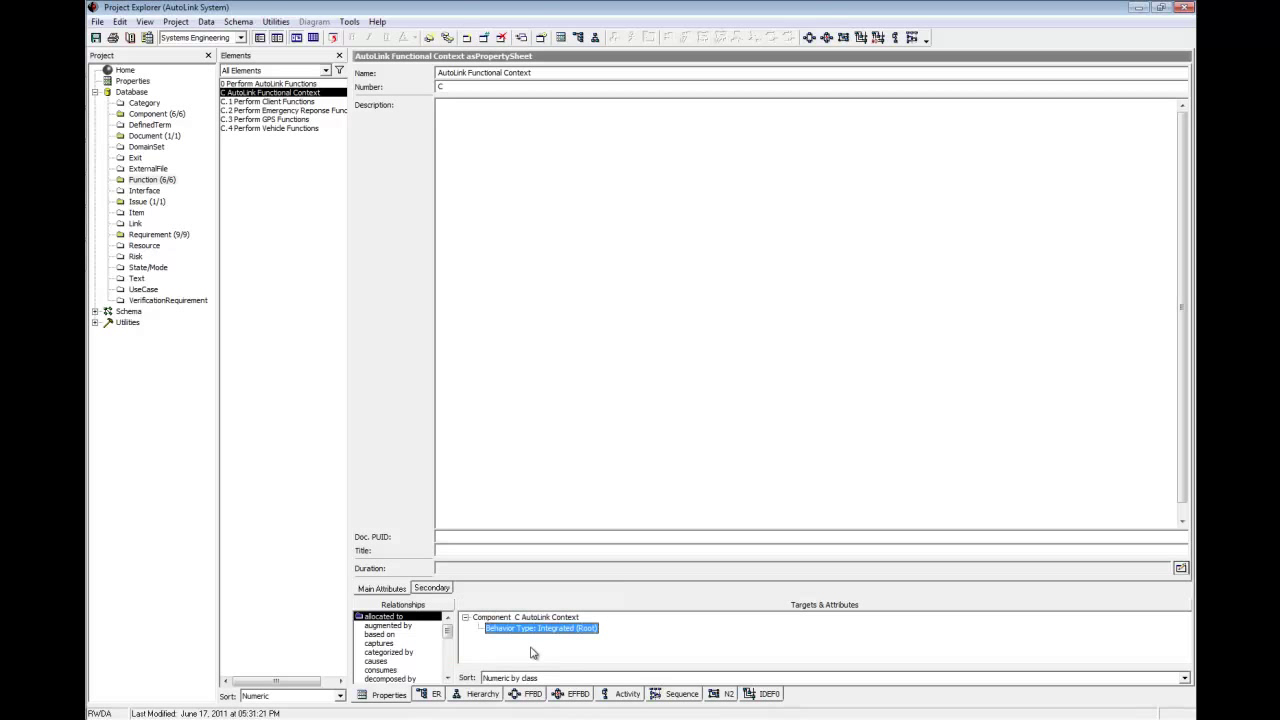